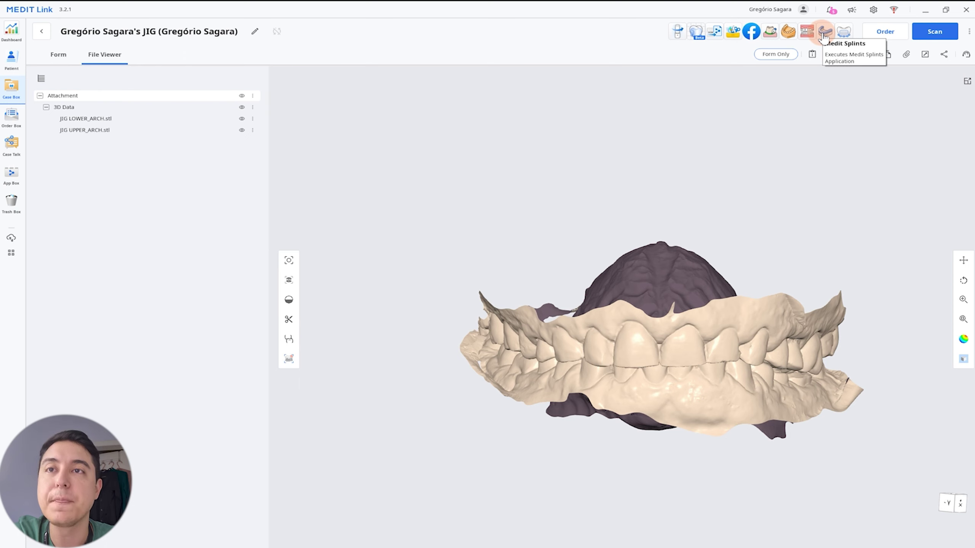
# Launch Medit Splints for the case, assigning JIG UPPER_ARCH.stl to the maxilla and JIG LOWER_ARCH.stl to the mandible
pyautogui.click(823, 34)
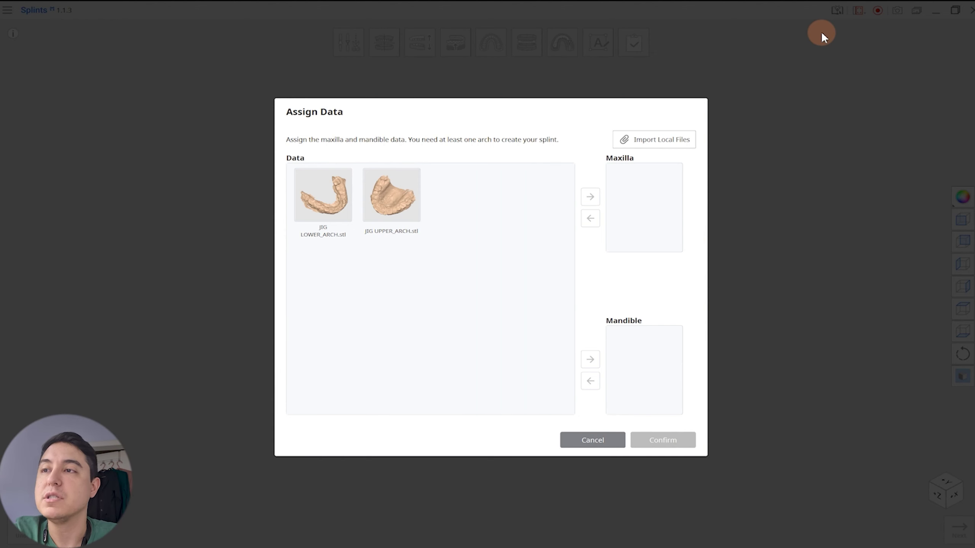
pyautogui.moveTo(390, 197); pyautogui.dragTo(612, 200)
pyautogui.moveTo(325, 198); pyautogui.dragTo(627, 354)
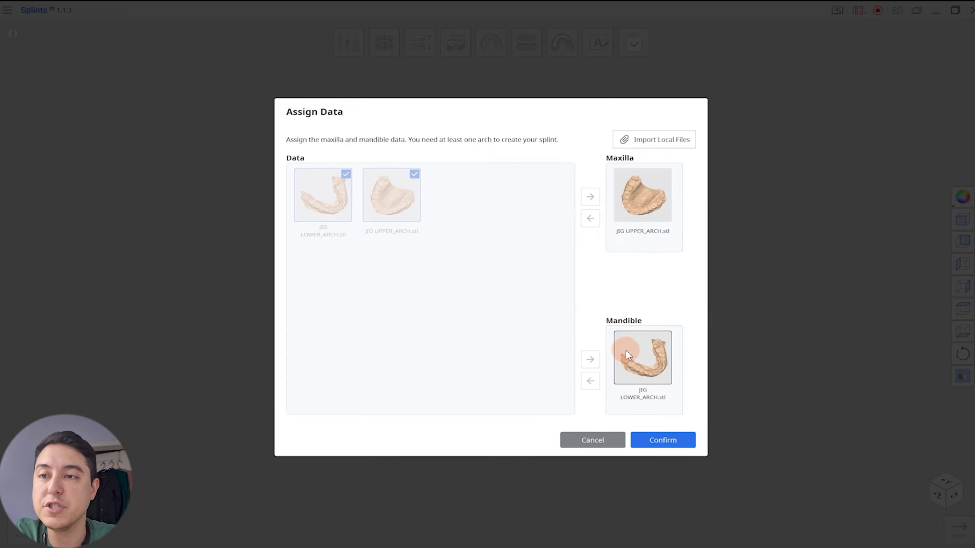
pyautogui.click(656, 440)
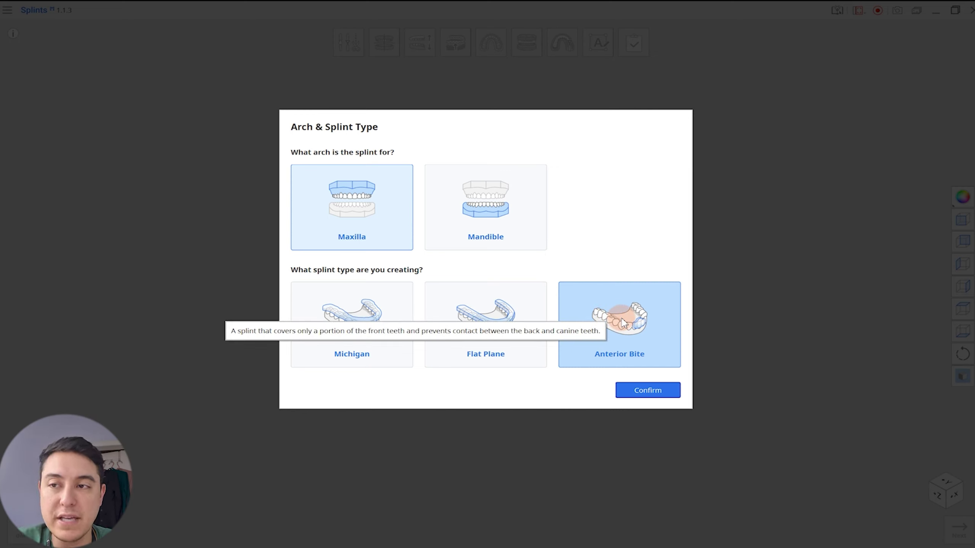
# Set up an Anterior Bite splint for the maxilla using Manual Creation
pyautogui.click(661, 390)
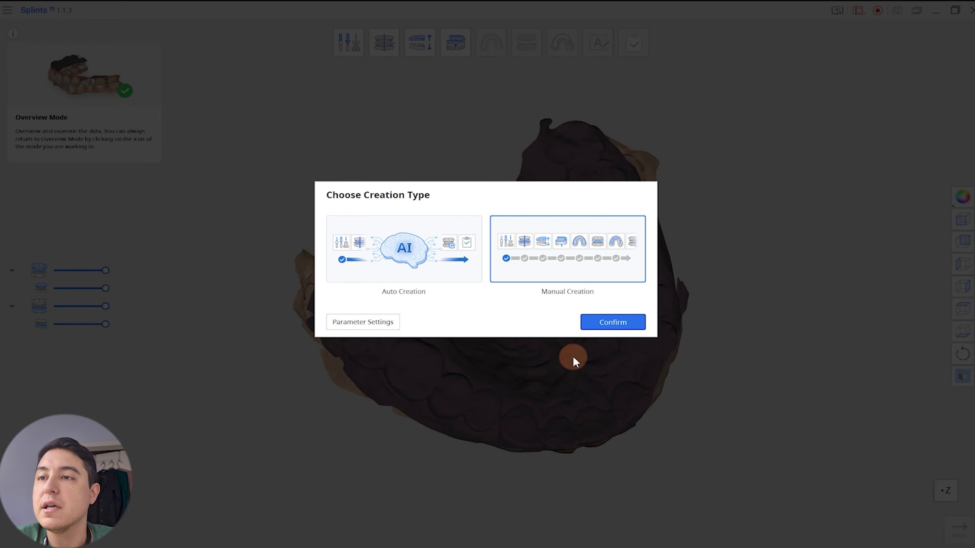
pyautogui.click(537, 261)
pyautogui.click(632, 322)
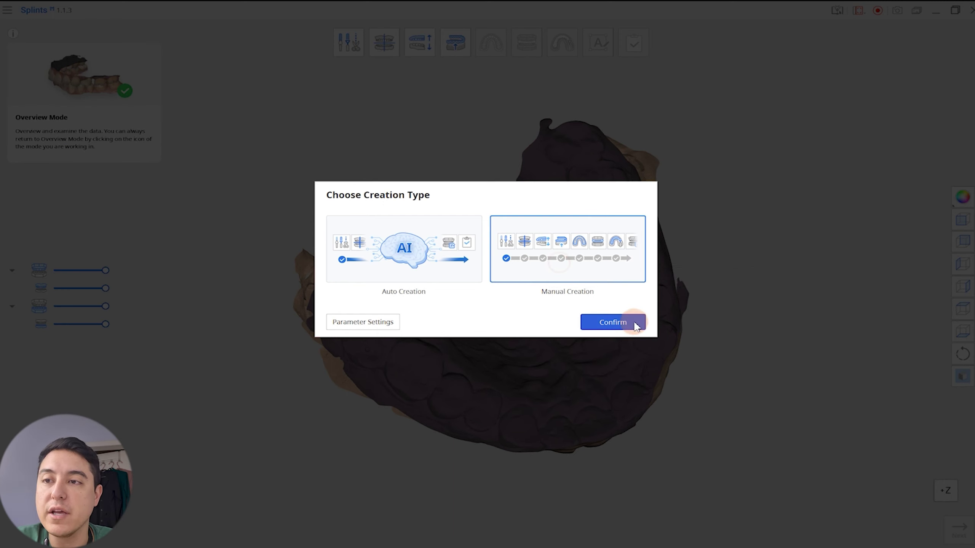
# Examine the upper and lower arch scans from several angles and open the data trimming stage
pyautogui.moveTo(533, 445); pyautogui.dragTo(541, 354, button='right')
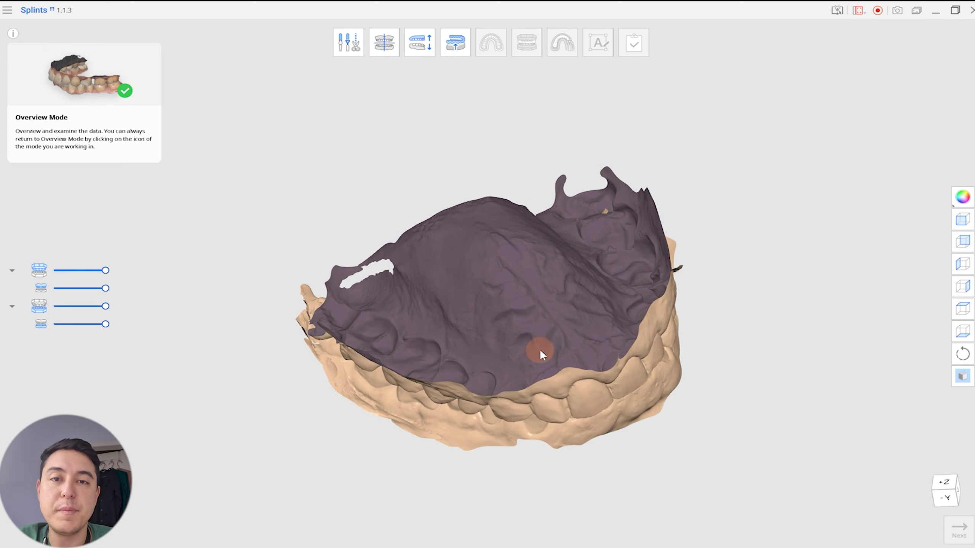
pyautogui.moveTo(458, 462); pyautogui.dragTo(454, 233, button='right')
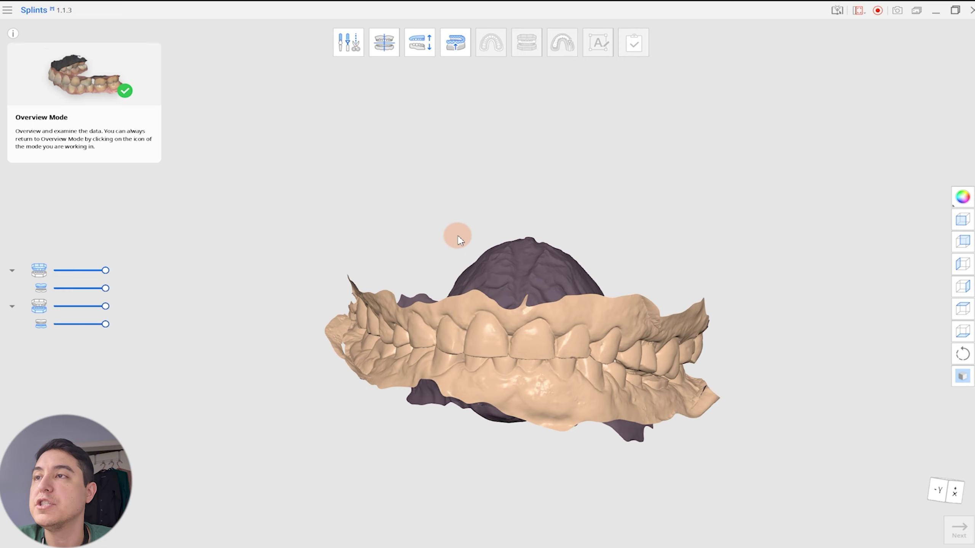
pyautogui.click(342, 45)
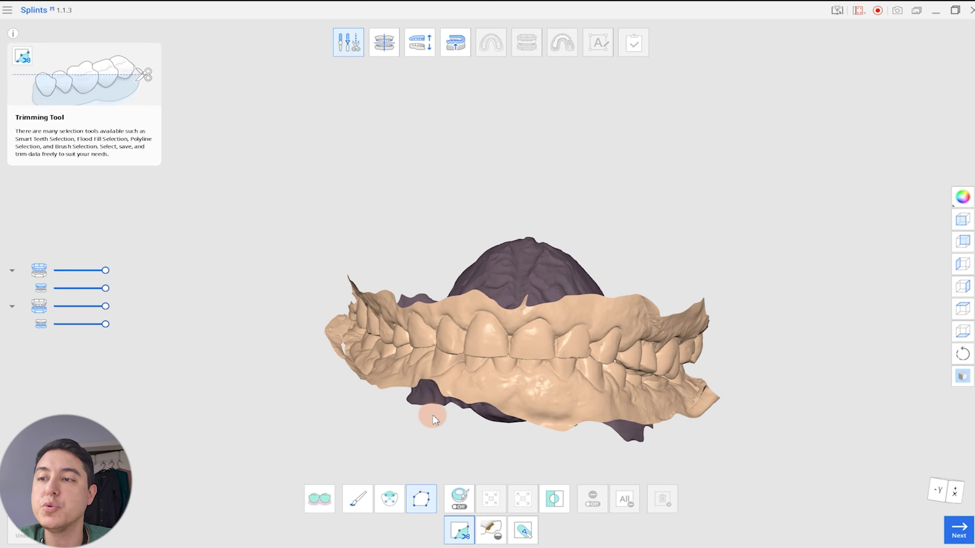
pyautogui.moveTo(429, 410); pyautogui.dragTo(572, 309, button='right')
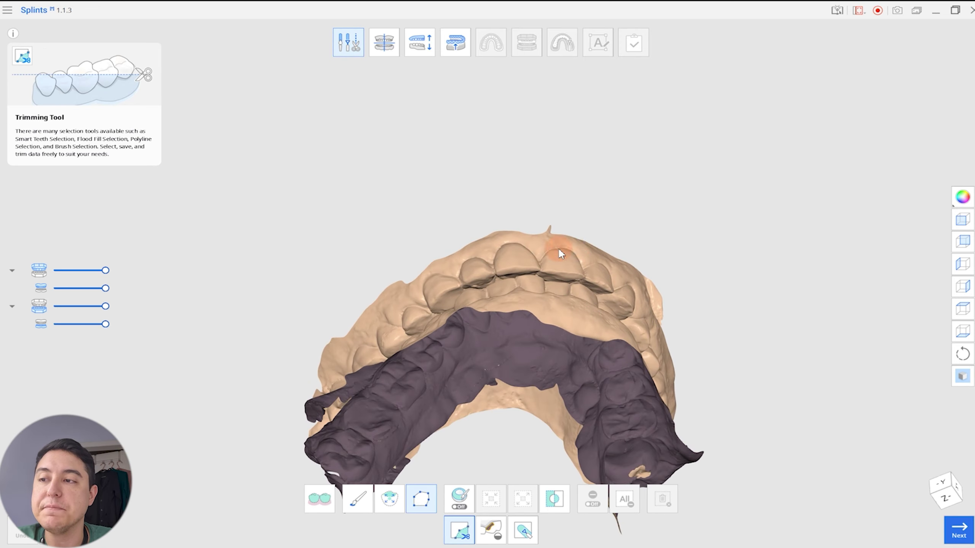
pyautogui.moveTo(560, 253); pyautogui.dragTo(537, 268, button='right')
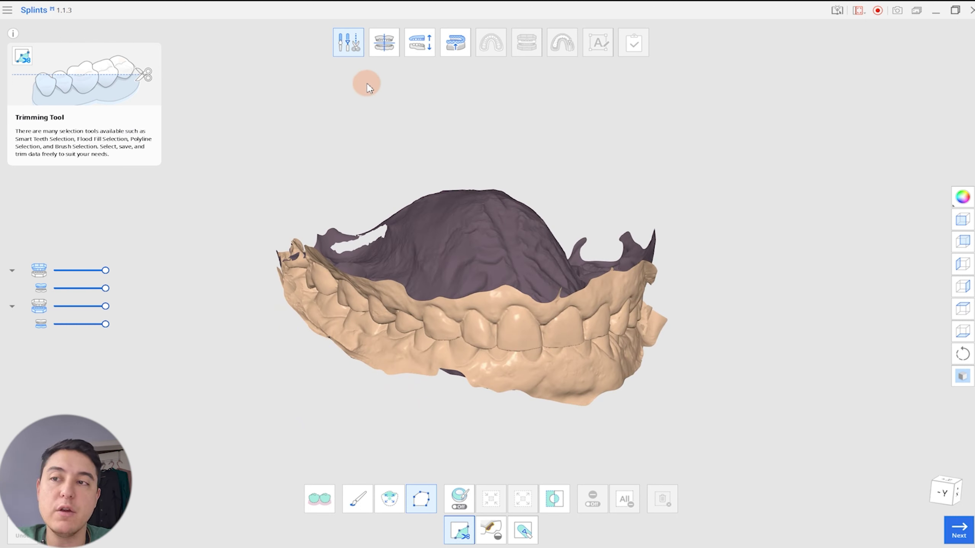
pyautogui.moveTo(474, 202); pyautogui.dragTo(621, 273, button='right')
# Align the maxilla scan to the occlusal plane and midline by rotating and shifting it in the front and side views
pyautogui.click(385, 40)
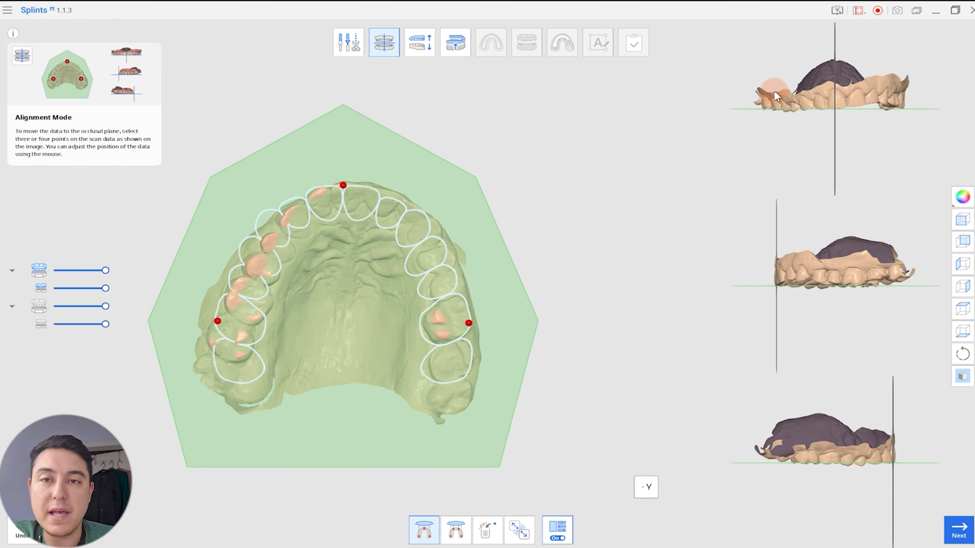
pyautogui.moveTo(860, 98); pyautogui.dragTo(893, 101, button='right')
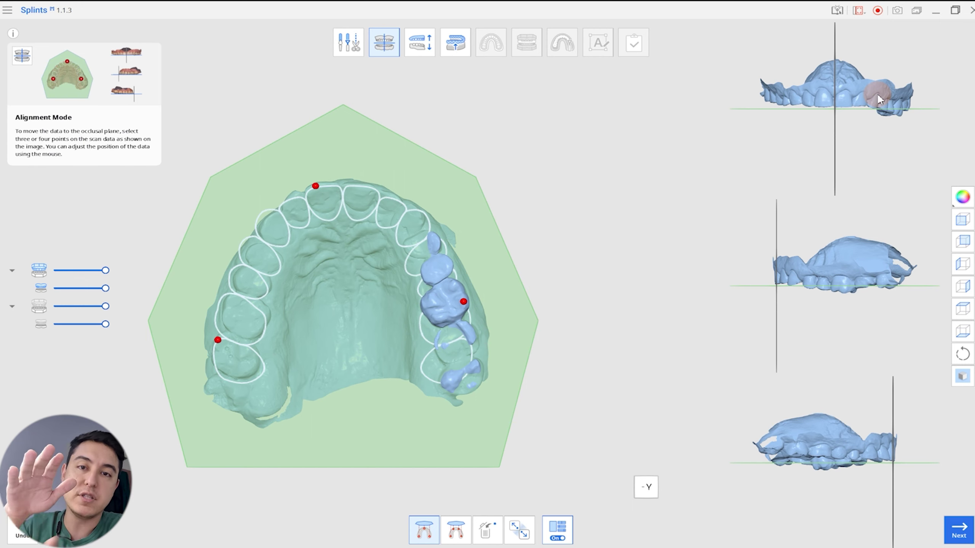
pyautogui.moveTo(878, 99); pyautogui.dragTo(860, 102)
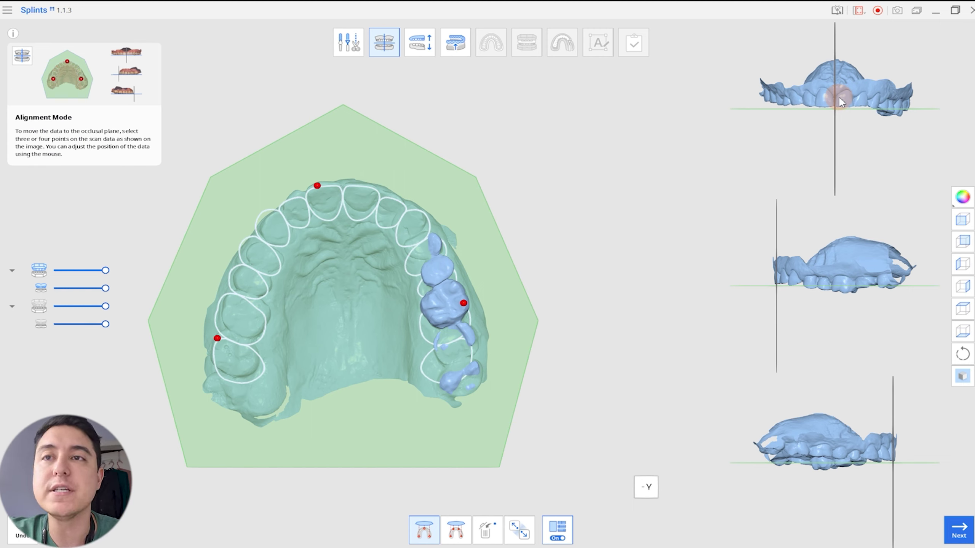
pyautogui.moveTo(816, 98); pyautogui.dragTo(848, 91)
pyautogui.moveTo(791, 255); pyautogui.dragTo(786, 268)
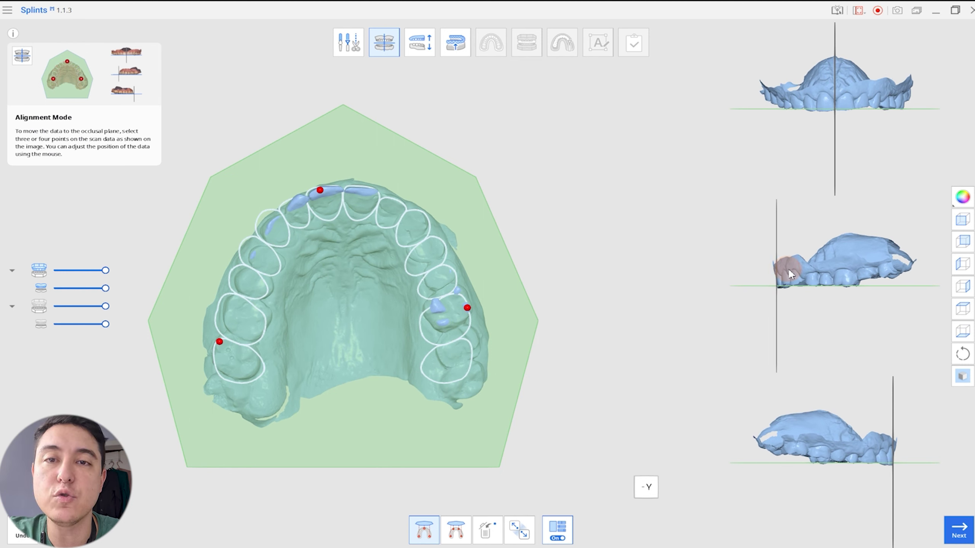
pyautogui.moveTo(790, 272); pyautogui.dragTo(803, 269)
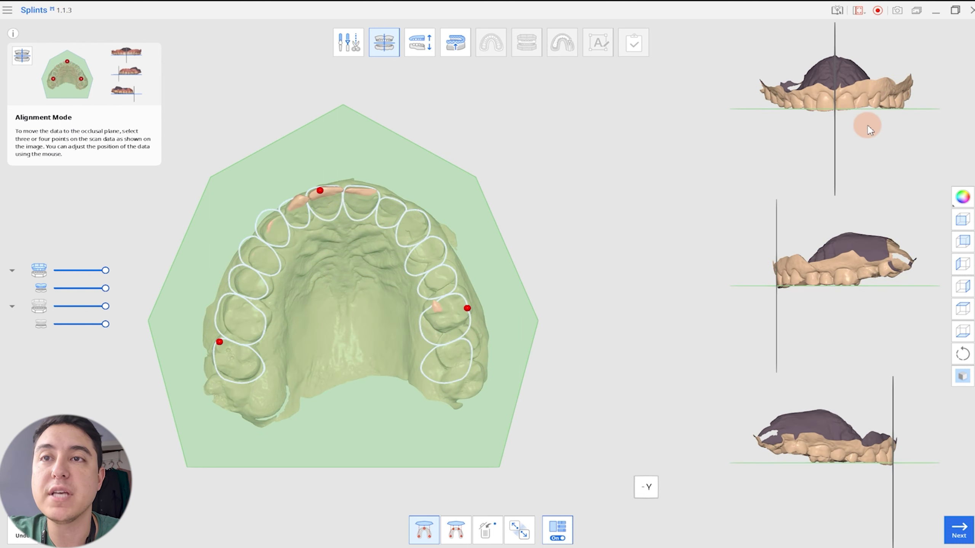
pyautogui.moveTo(886, 103); pyautogui.dragTo(886, 103)
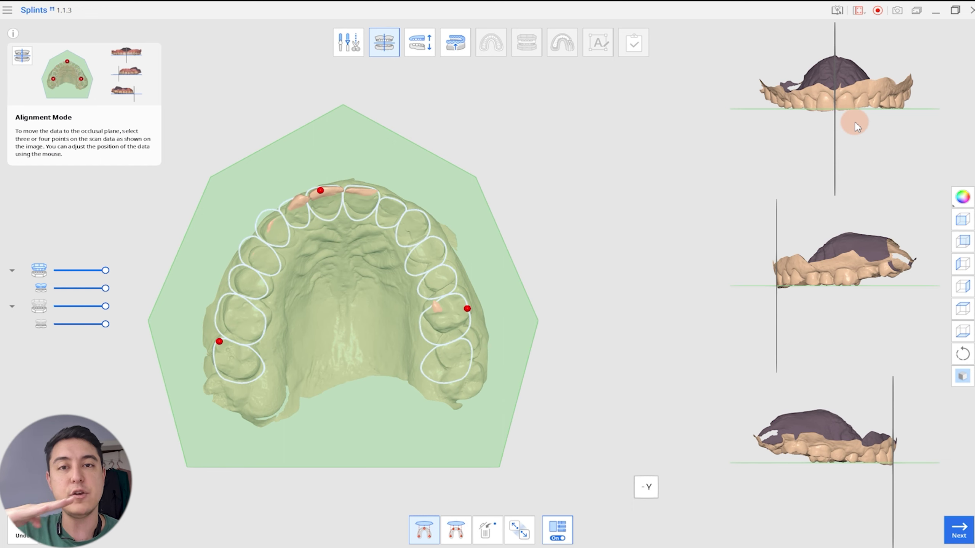
# Calculate the occlusion and set the bite opening to 8.3 mm, with a distance to antagonist of 1.1 mm
pyautogui.click(957, 531)
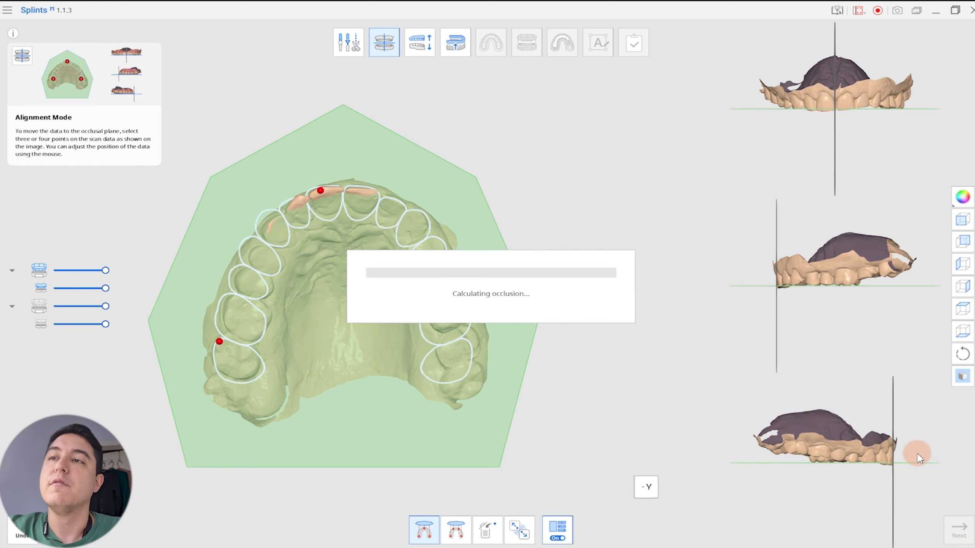
pyautogui.moveTo(714, 248); pyautogui.dragTo(573, 265, button='right')
pyautogui.moveTo(396, 540); pyautogui.dragTo(399, 541)
pyautogui.moveTo(676, 326); pyautogui.dragTo(711, 299, button='right')
pyautogui.moveTo(806, 282); pyautogui.dragTo(543, 275, button='middle')
pyautogui.moveTo(546, 339); pyautogui.dragTo(594, 353, button='right')
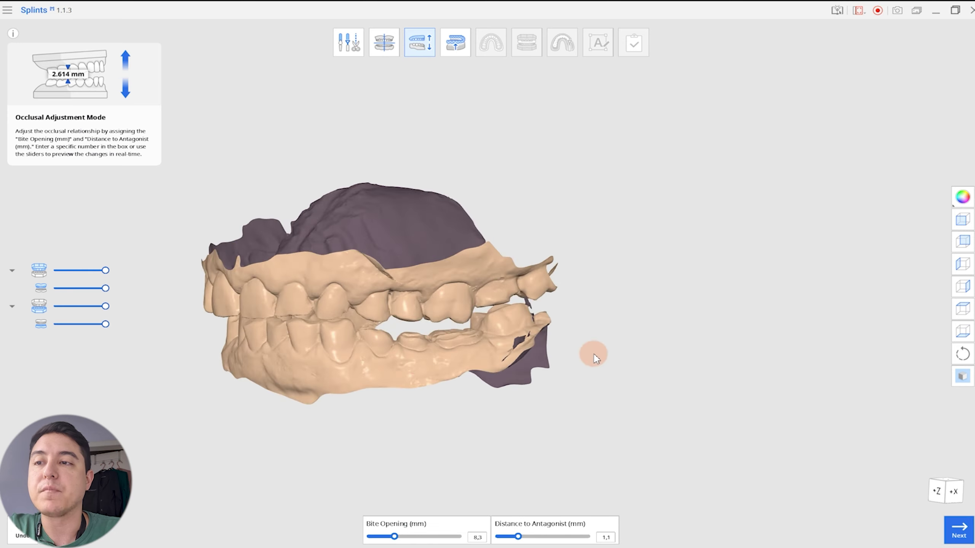
# Inspect the space between the upper and lower back molars for stray scan data
pyautogui.scroll(8, 540, 275)
pyautogui.scroll(6, 527, 273)
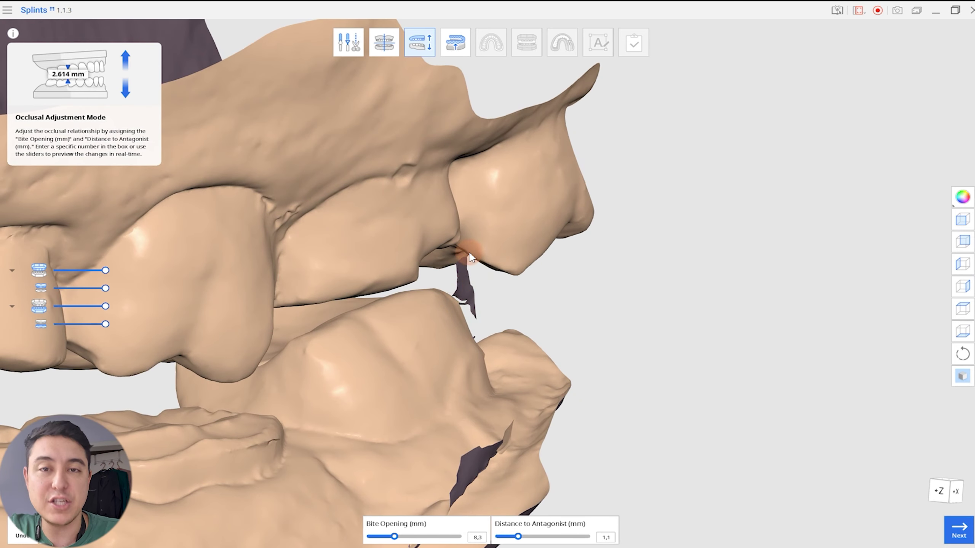
pyautogui.scroll(-12, 462, 286)
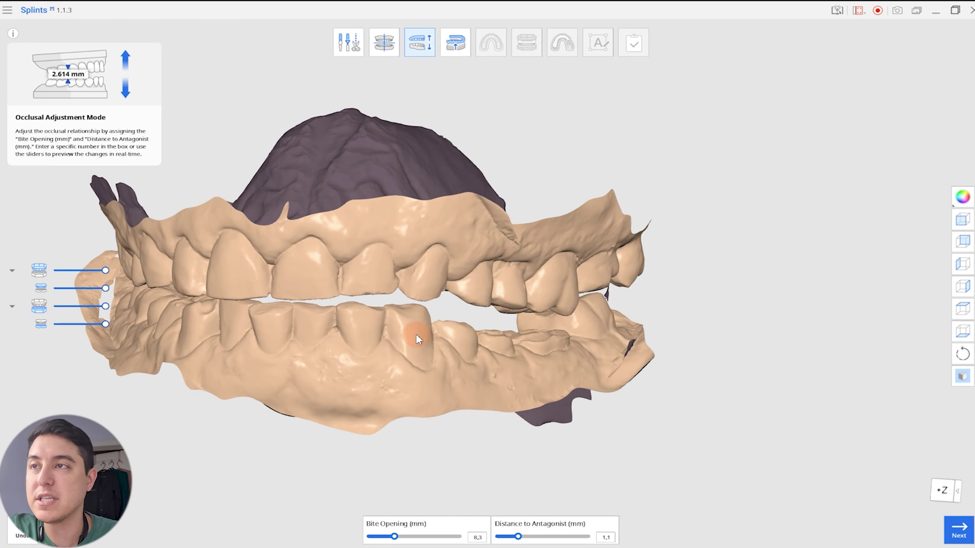
pyautogui.moveTo(417, 336); pyautogui.dragTo(724, 320, button='right')
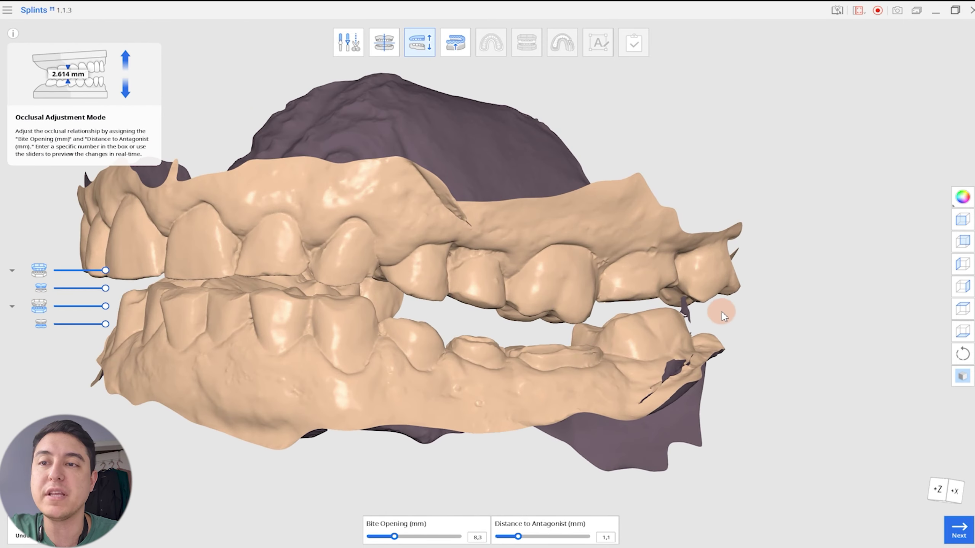
pyautogui.scroll(5, 702, 312)
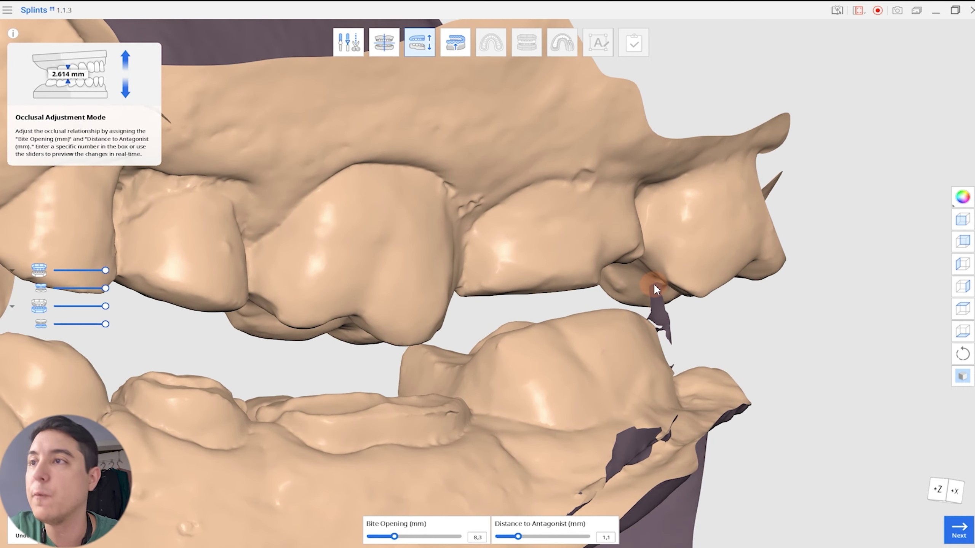
# Return to scan trimming, discard the occlusal relationship, and isolate the mandible by hiding the maxilla
pyautogui.click(349, 41)
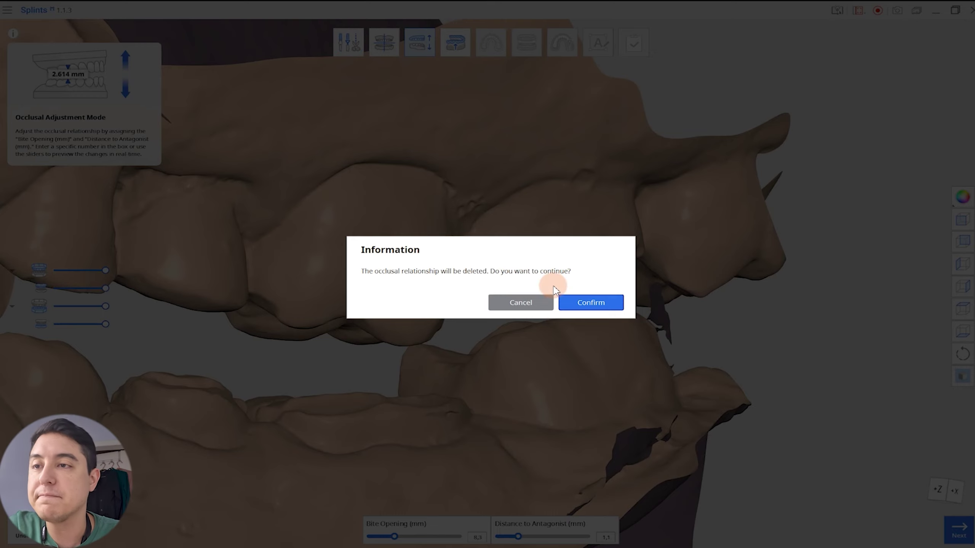
pyautogui.click(571, 302)
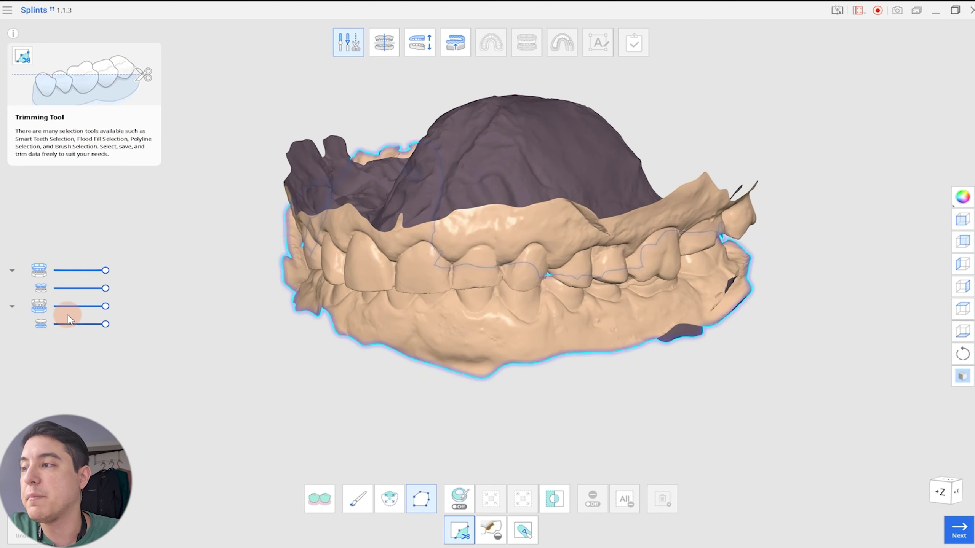
pyautogui.click(37, 272)
pyautogui.moveTo(630, 188); pyautogui.dragTo(691, 254, button='right')
pyautogui.moveTo(691, 254); pyautogui.dragTo(398, 280, button='middle')
pyautogui.moveTo(415, 286); pyautogui.dragTo(494, 269, button='right')
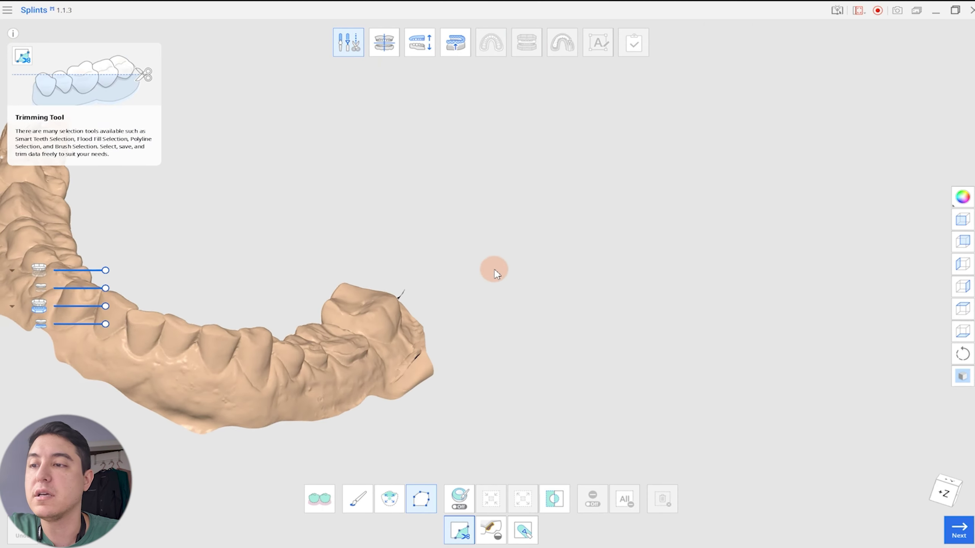
# Select the stray scan fragment above the mandible's last molar with Polyline Selection and delete it
pyautogui.scroll(4, 428, 342)
pyautogui.click(417, 502)
pyautogui.moveTo(391, 273); pyautogui.dragTo(380, 260, button='right')
pyautogui.click(378, 260)
pyautogui.moveTo(405, 256); pyautogui.dragTo(378, 253)
pyautogui.moveTo(504, 259)
pyautogui.mouseDown(button='right')
pyautogui.moveTo(524, 275)
pyautogui.moveTo(480, 335)
pyautogui.moveTo(505, 309)
pyautogui.moveTo(497, 310)
pyautogui.mouseUp(button='right')
pyautogui.click(662, 499)
pyautogui.scroll(-3, 614, 295)
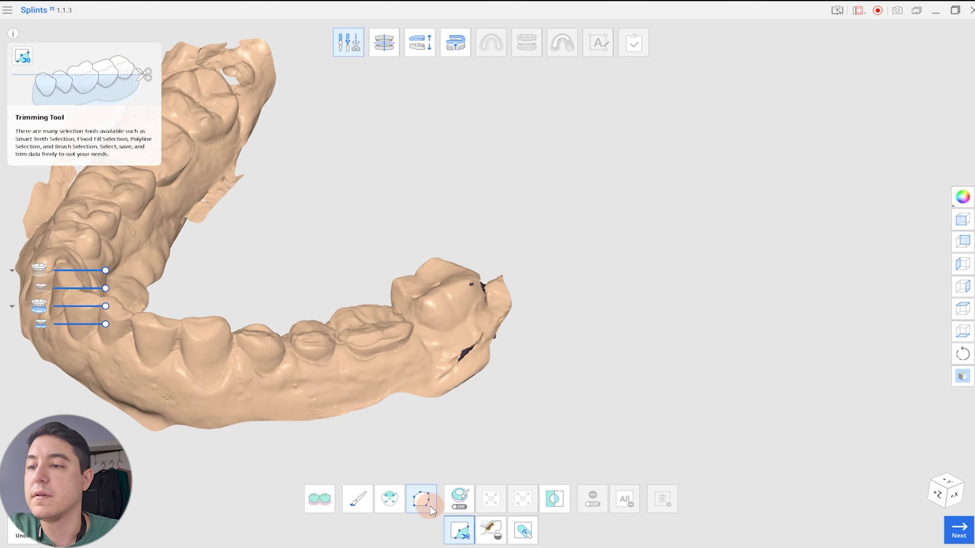
# Fill the holes in the mandible scan with a maximum hole perimeter of 50 mm
pyautogui.click(490, 530)
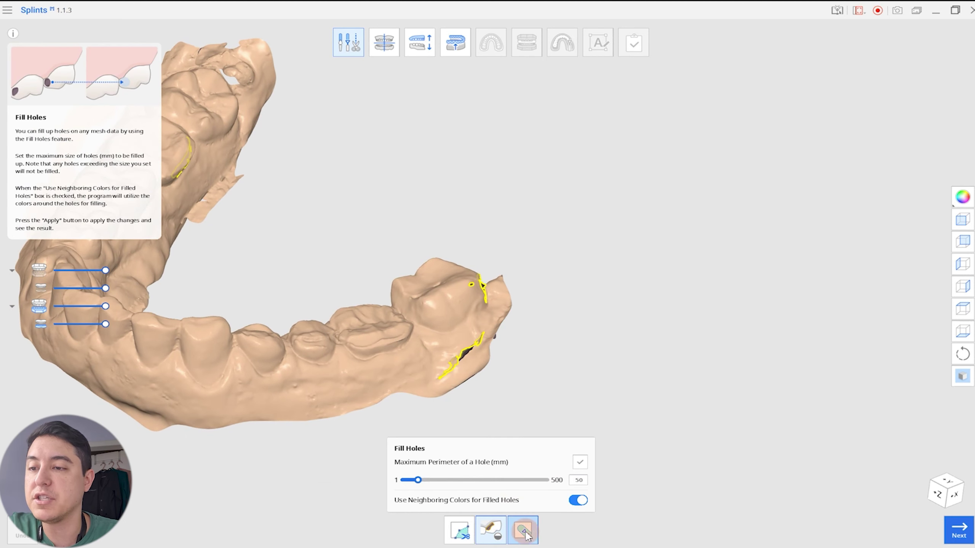
pyautogui.click(580, 462)
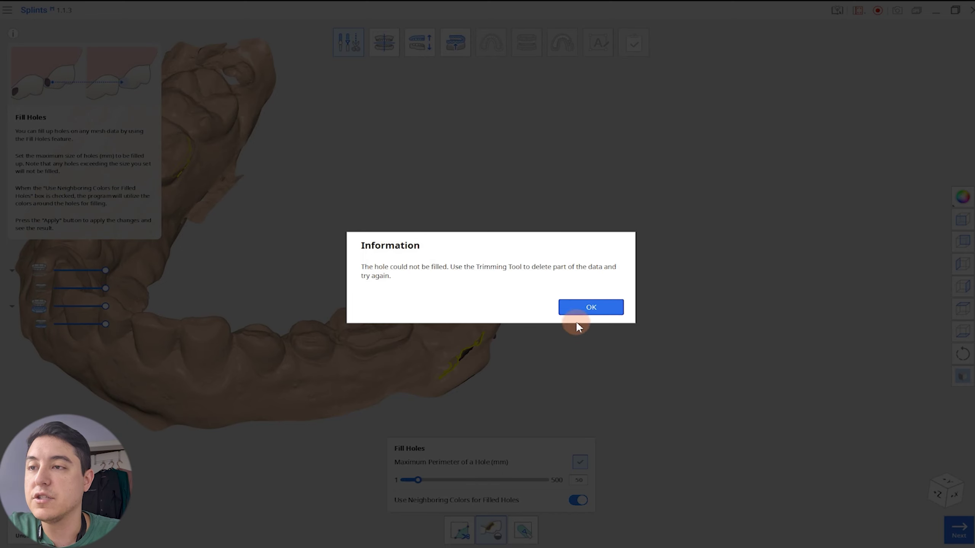
pyautogui.click(584, 308)
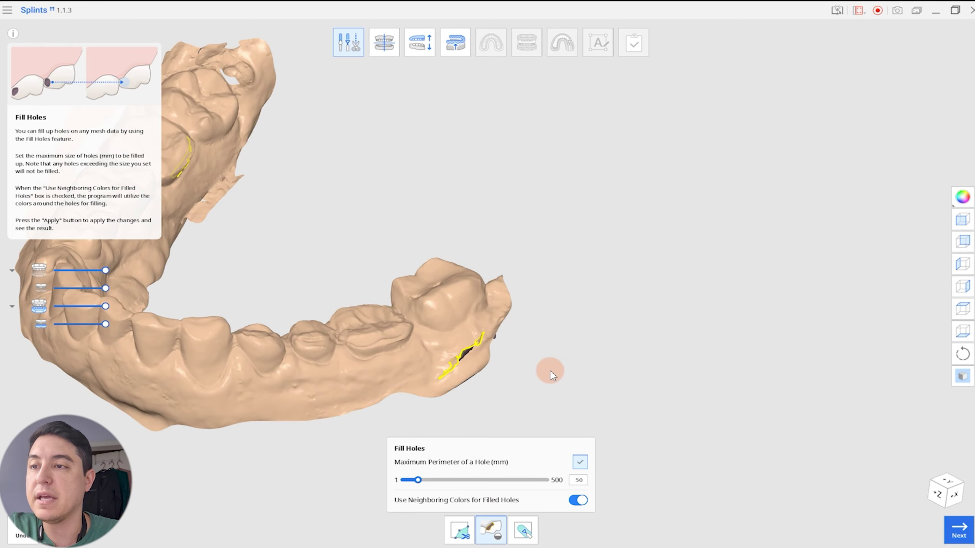
pyautogui.moveTo(550, 370); pyautogui.dragTo(507, 259, button='right')
# Go back from occlusal adjustment to alignment mode, discarding the occlusal relationship, and recheck the maxilla's position
pyautogui.click(456, 44)
pyautogui.click(579, 307)
pyautogui.click(493, 123)
pyautogui.click(420, 42)
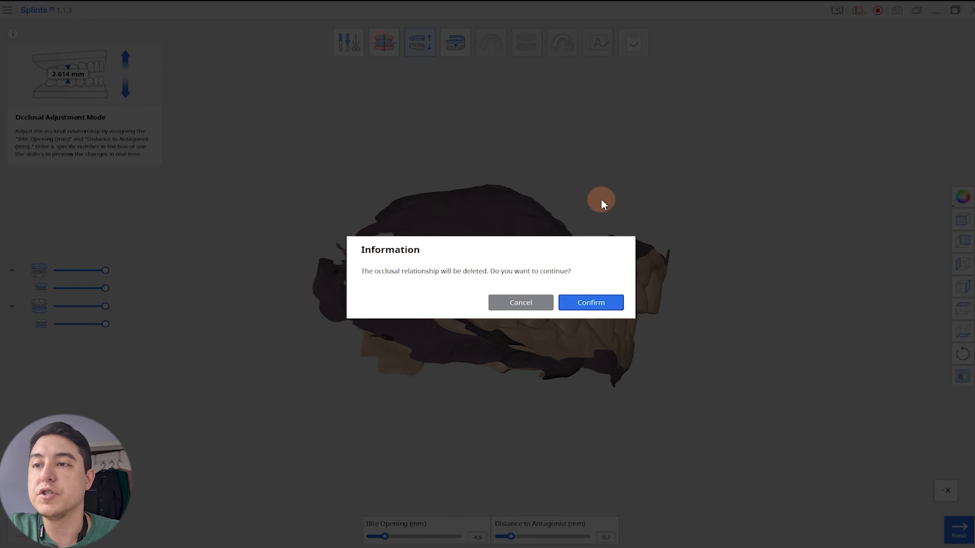
pyautogui.click(581, 303)
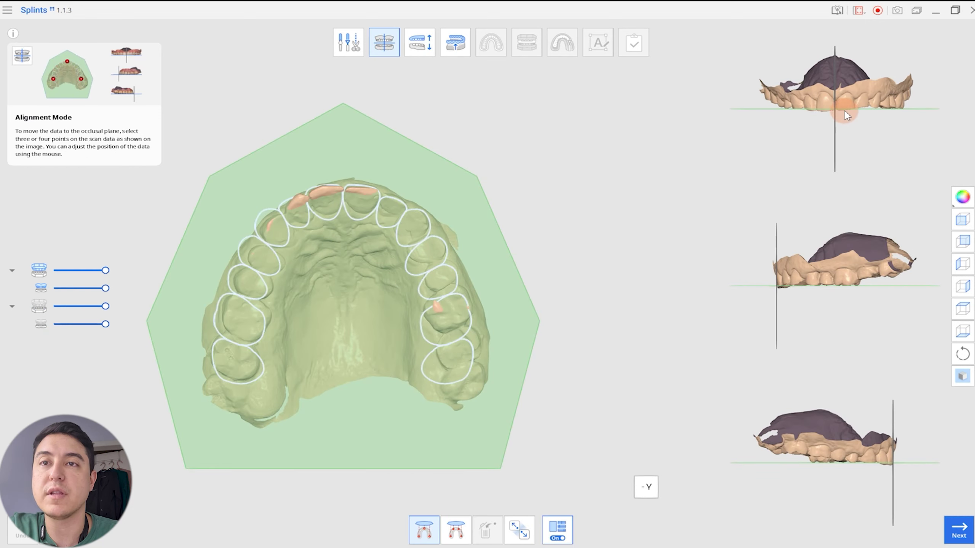
# In occlusal adjustment, set the bite opening to 3.3 mm and the distance to antagonist to 0.5 mm
pyautogui.click(422, 46)
pyautogui.moveTo(505, 537); pyautogui.dragTo(520, 539)
pyautogui.moveTo(672, 316); pyautogui.dragTo(571, 347, button='right')
pyautogui.scroll(6, 575, 347)
pyautogui.moveTo(403, 321); pyautogui.dragTo(387, 311, button='right')
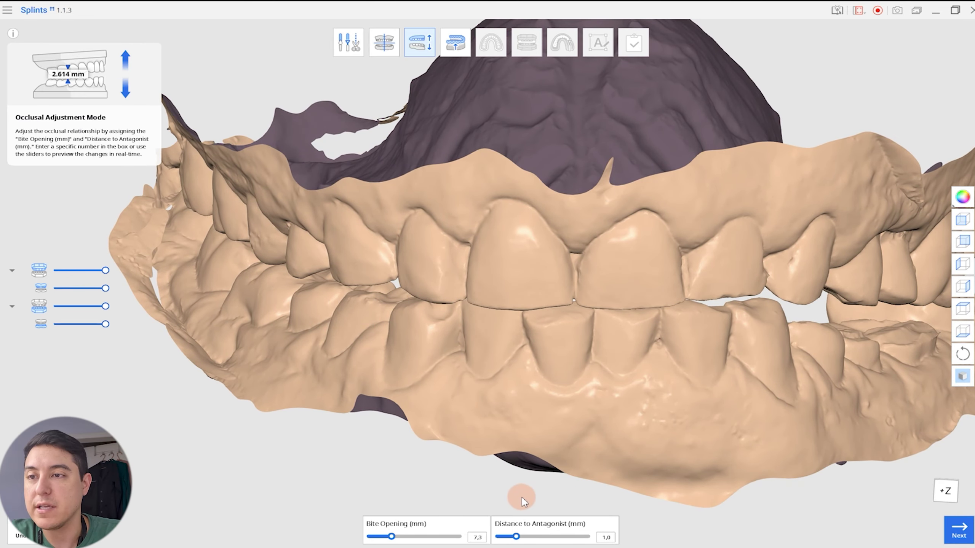
pyautogui.click(516, 537)
pyautogui.moveTo(517, 536); pyautogui.dragTo(515, 537)
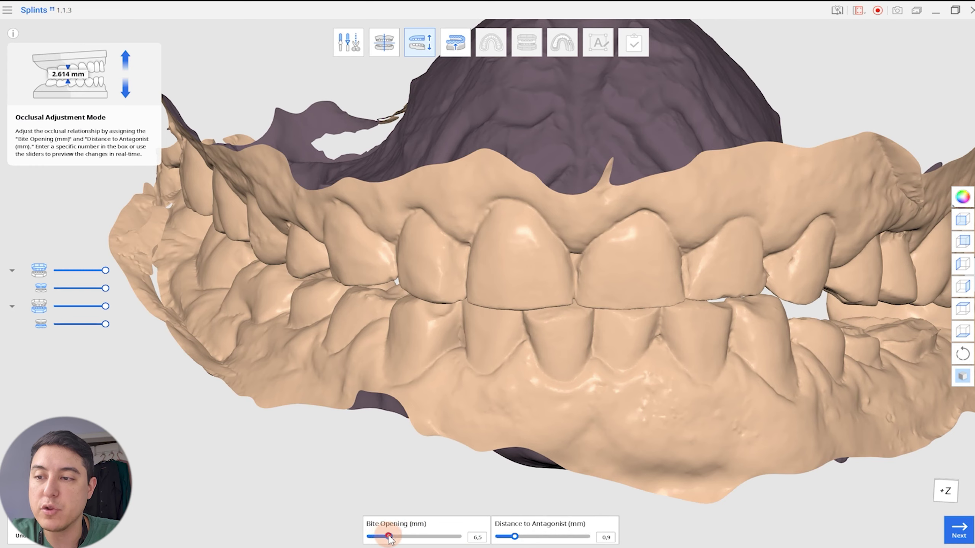
pyautogui.moveTo(389, 538)
pyautogui.mouseDown()
pyautogui.moveTo(369, 541)
pyautogui.moveTo(394, 543)
pyautogui.moveTo(382, 538)
pyautogui.mouseUp()
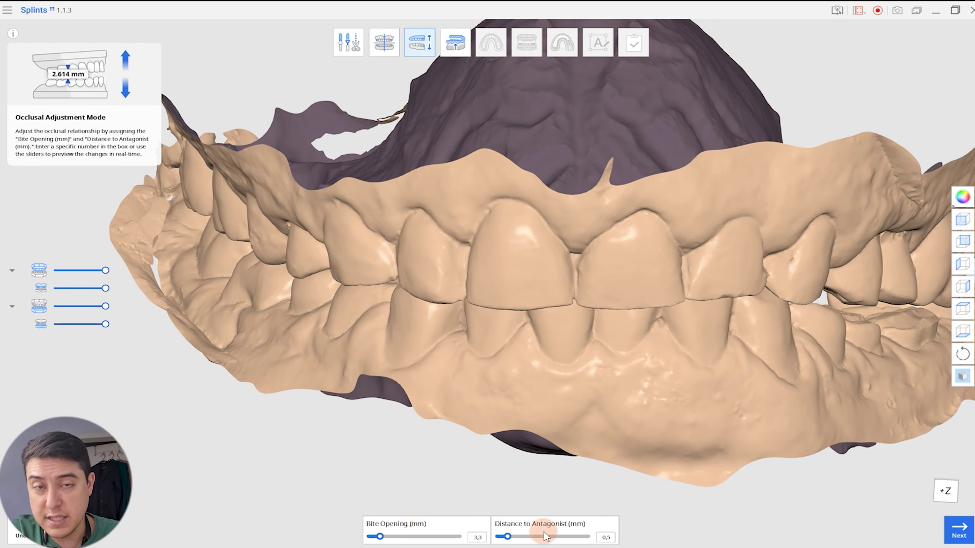
pyautogui.moveTo(706, 409); pyautogui.dragTo(649, 389, button='right')
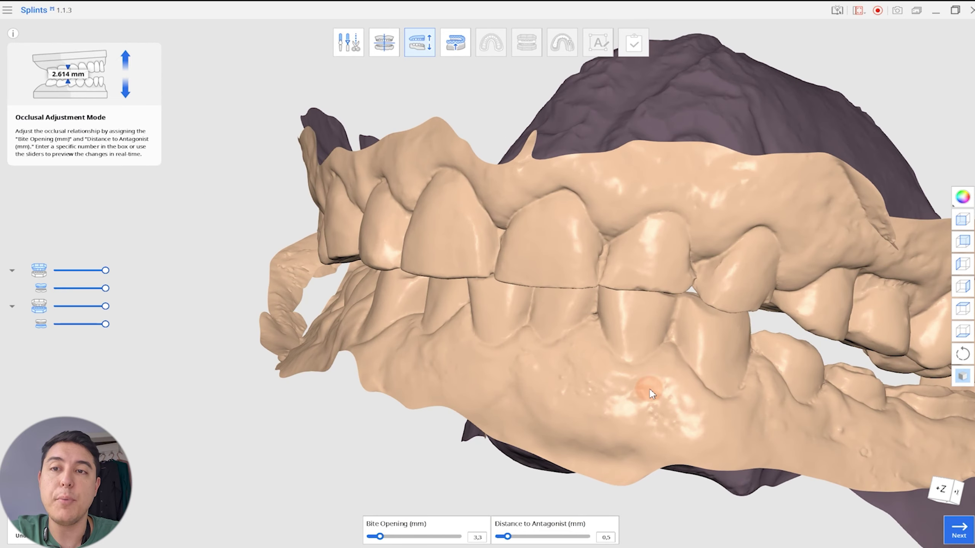
# Readjust the occlusal relationship to a 3.1 mm bite opening with a 0.5 mm distance to antagonist
pyautogui.moveTo(686, 216); pyautogui.dragTo(722, 358, button='right')
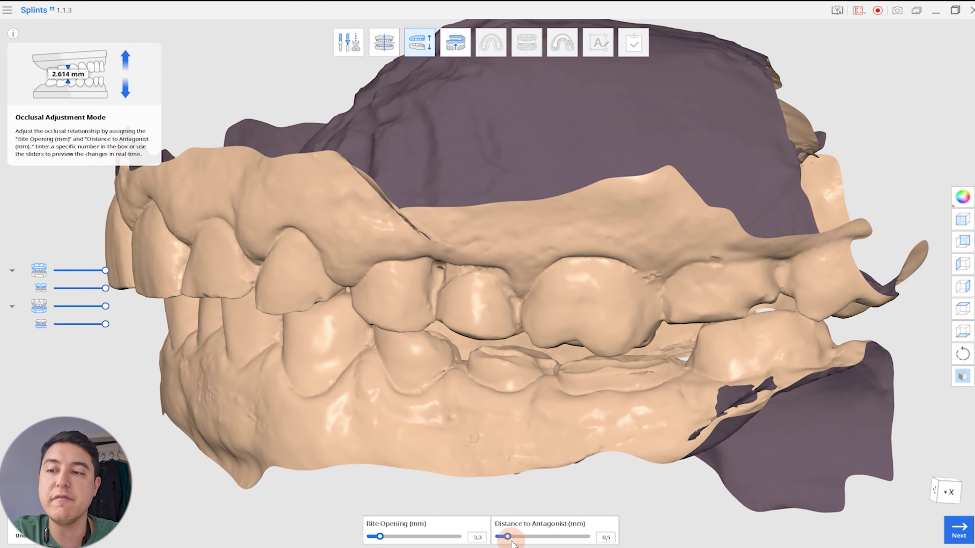
pyautogui.moveTo(508, 539); pyautogui.dragTo(504, 536)
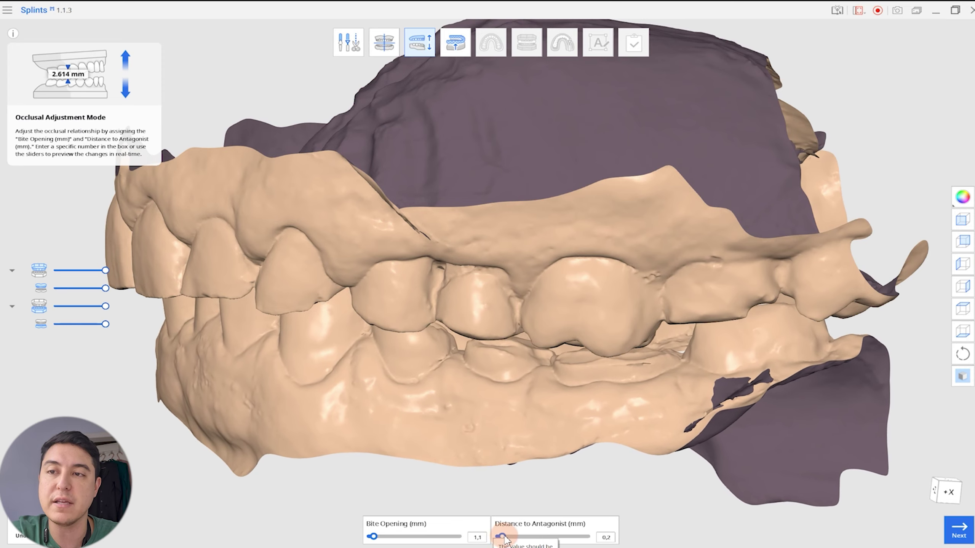
pyautogui.moveTo(671, 327); pyautogui.dragTo(599, 301, button='right')
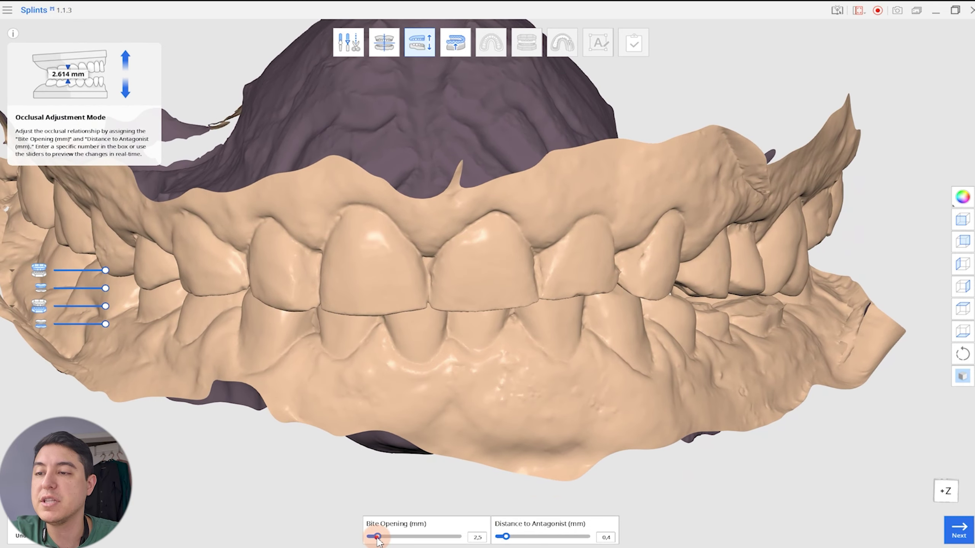
pyautogui.moveTo(377, 536); pyautogui.dragTo(379, 536)
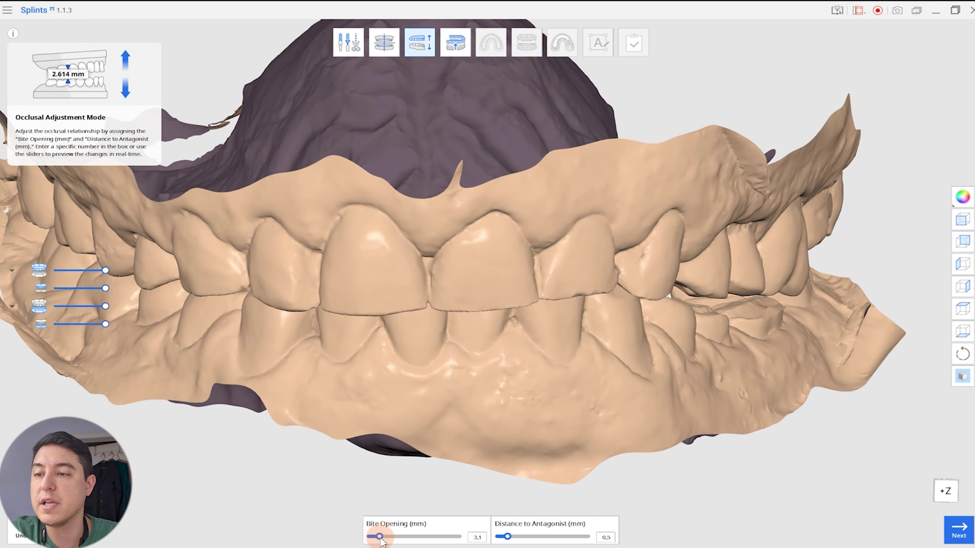
pyautogui.moveTo(370, 418); pyautogui.dragTo(392, 330, button='right')
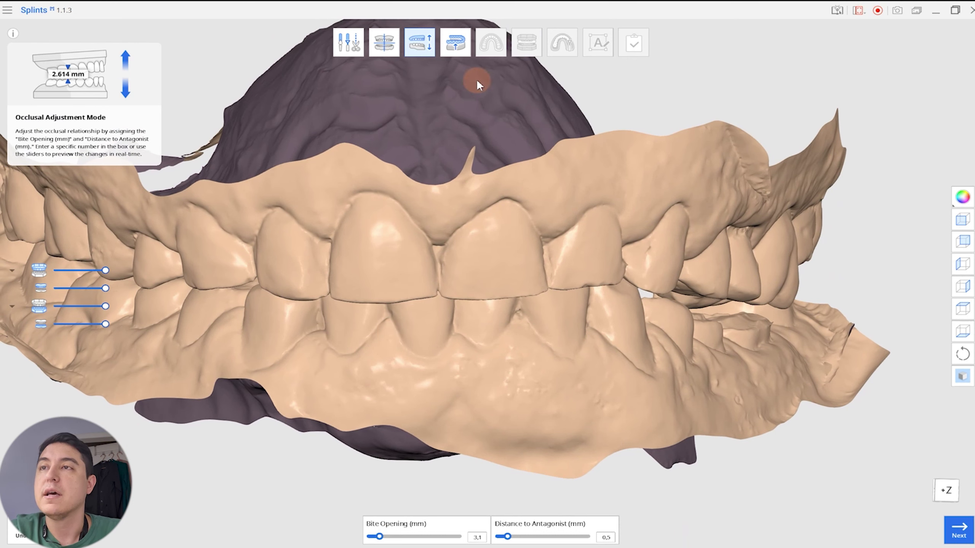
# Proceed to inner surface creation and align the blockout undercut arrow with the occlusal viewpoint of the maxilla
pyautogui.click(958, 530)
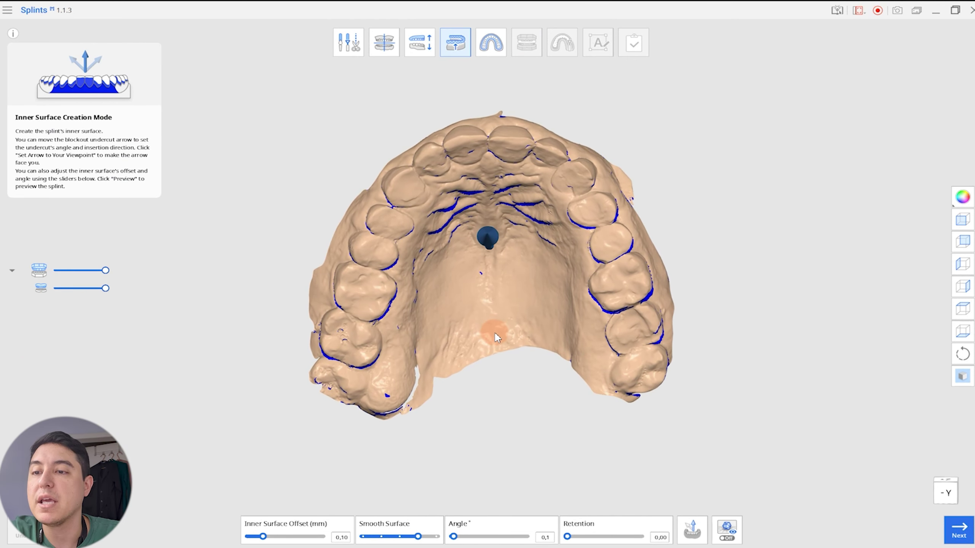
pyautogui.moveTo(519, 340); pyautogui.dragTo(519, 336, button='right')
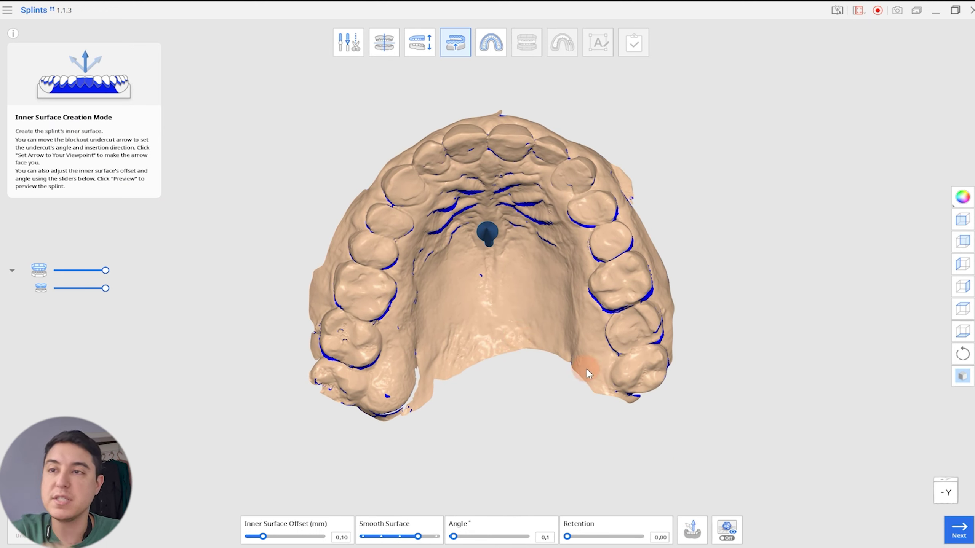
pyautogui.click(695, 534)
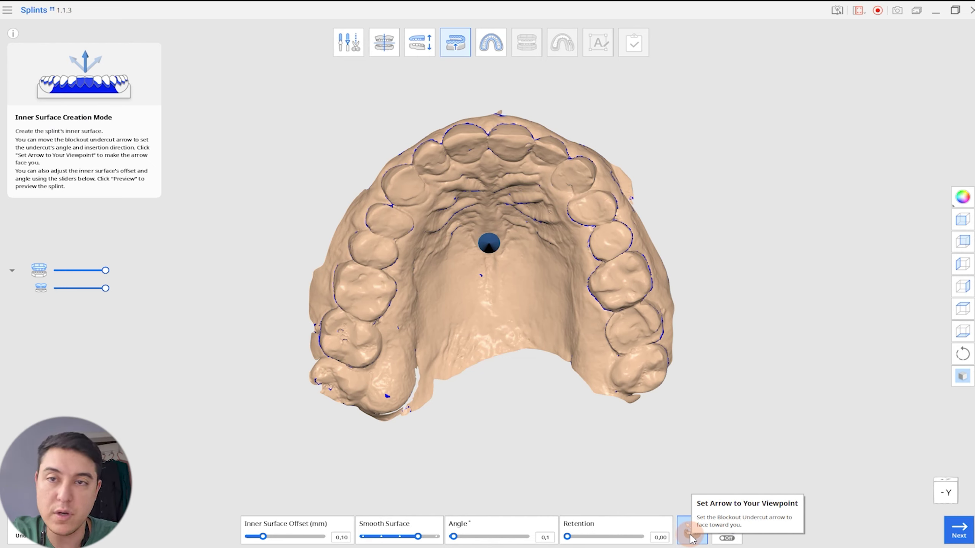
pyautogui.click(691, 538)
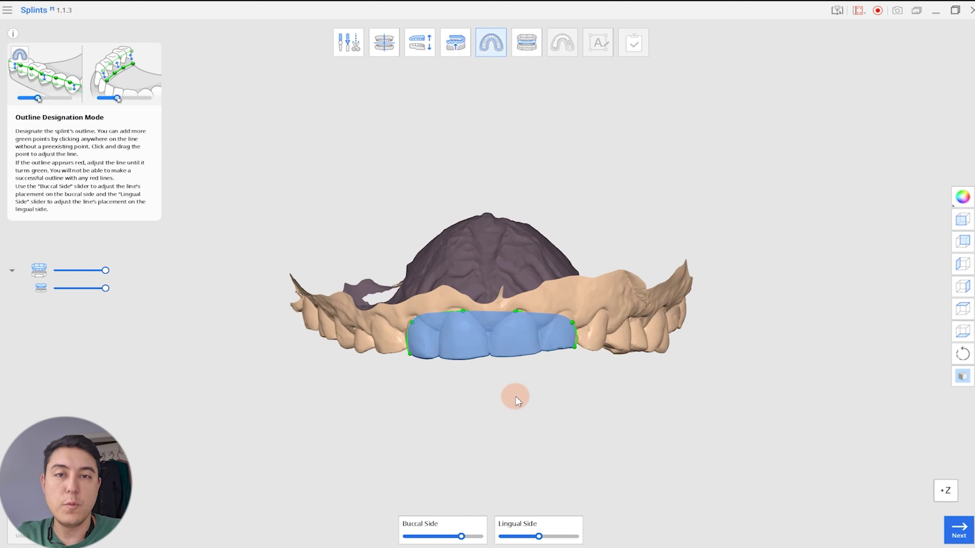
# Pull in the splint outline points at the outer edges of the lateral incisors
pyautogui.moveTo(507, 402); pyautogui.dragTo(589, 179, button='right')
pyautogui.scroll(3, 590, 181)
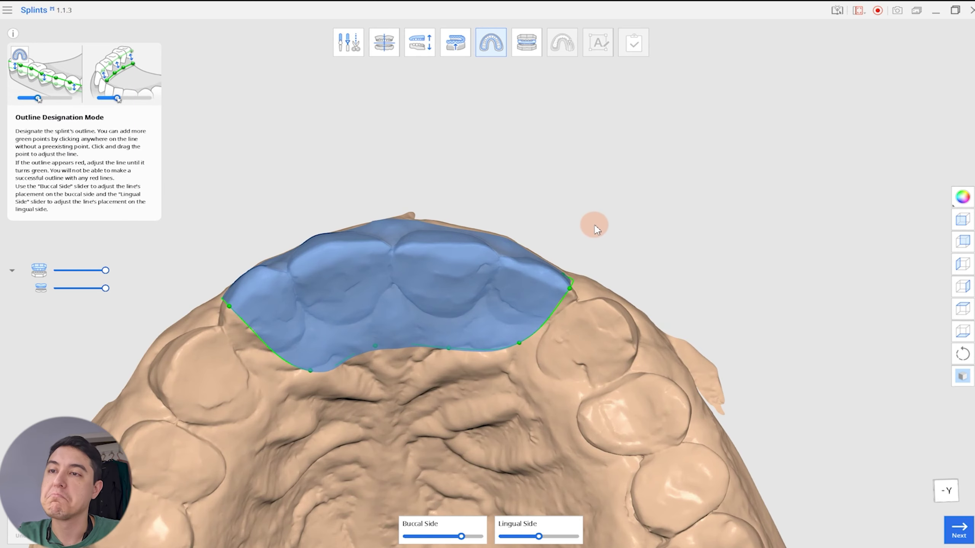
pyautogui.moveTo(563, 291); pyautogui.dragTo(545, 280)
pyautogui.moveTo(531, 168); pyautogui.dragTo(566, 295, button='right')
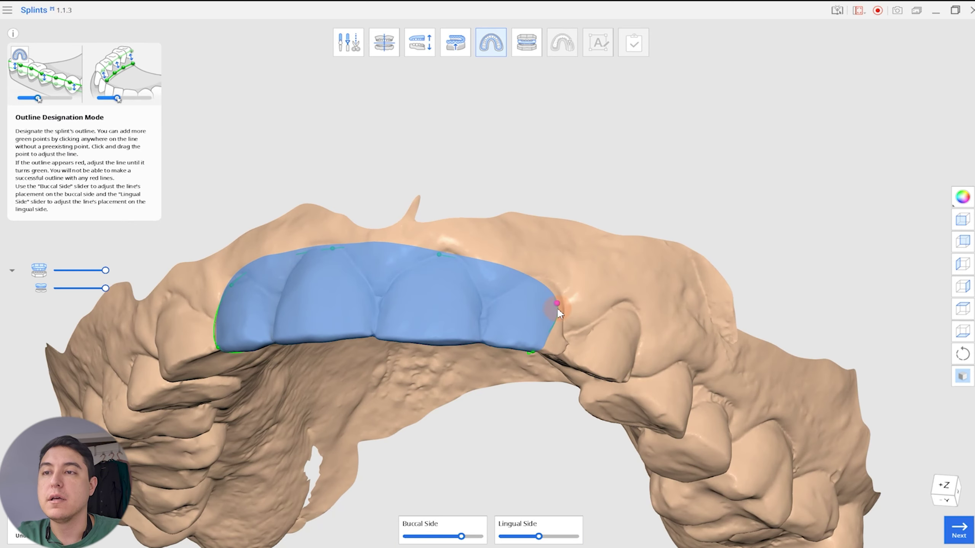
pyautogui.moveTo(348, 289); pyautogui.dragTo(397, 216, button='right')
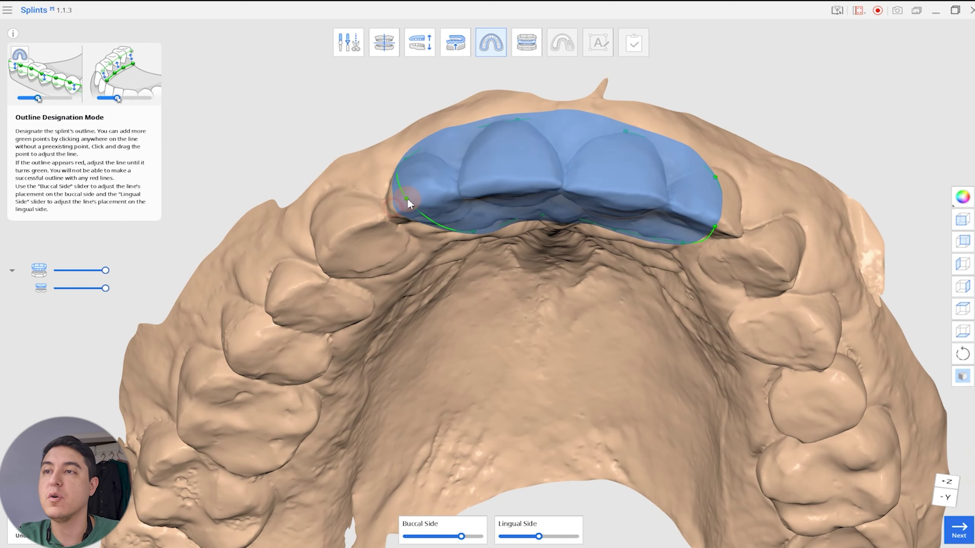
# Lower the buccal outline points toward the gum line of the central incisors and pull in those at the lateral incisors
pyautogui.moveTo(440, 123); pyautogui.dragTo(631, 323, button='right')
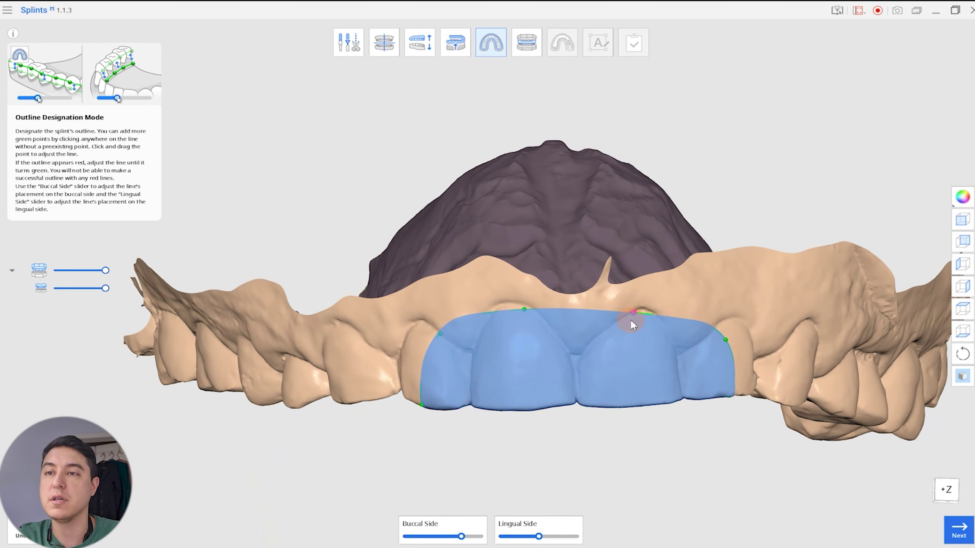
pyautogui.click(528, 314)
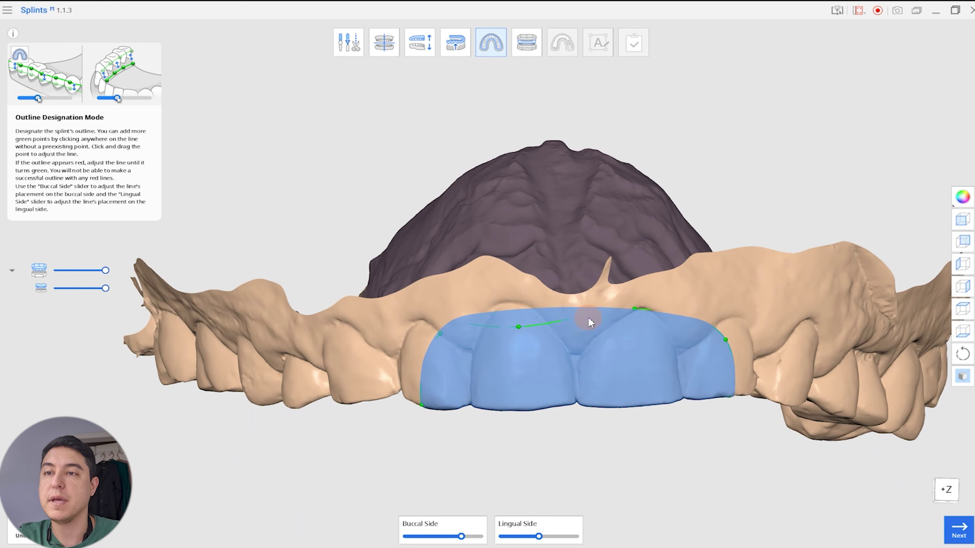
pyautogui.click(634, 310)
pyautogui.click(462, 333)
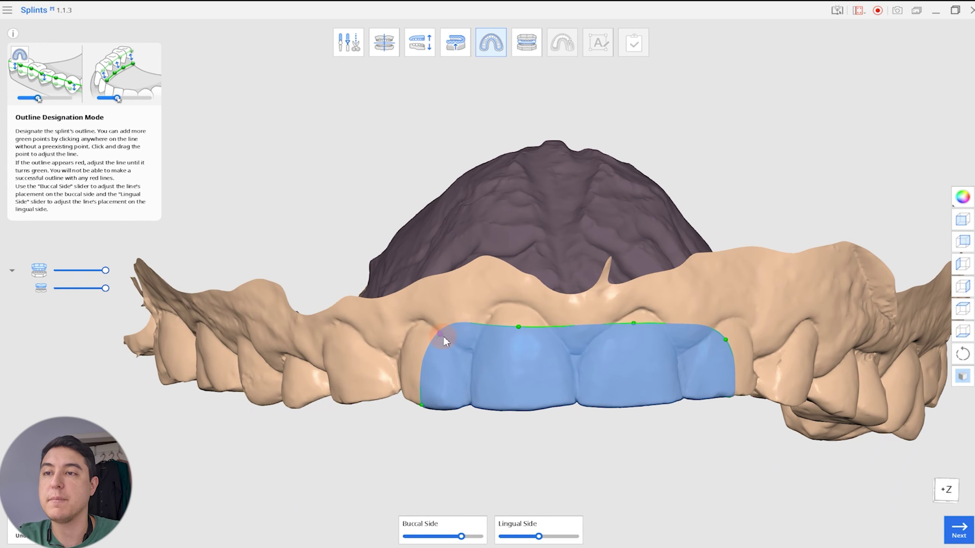
pyautogui.moveTo(443, 337); pyautogui.dragTo(442, 346)
pyautogui.moveTo(603, 358); pyautogui.dragTo(594, 353, button='middle')
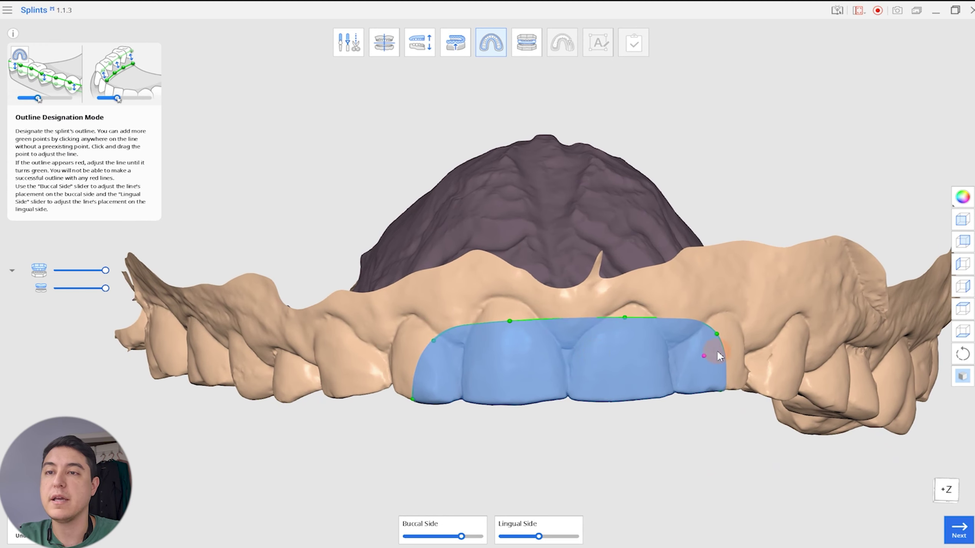
pyautogui.moveTo(710, 336); pyautogui.dragTo(708, 335)
# Pull the lingual outline's corner points in toward the incisors and shift its middle points toward the midline
pyautogui.moveTo(600, 381); pyautogui.dragTo(474, 255, button='right')
pyautogui.moveTo(591, 241); pyautogui.dragTo(591, 322, button='middle')
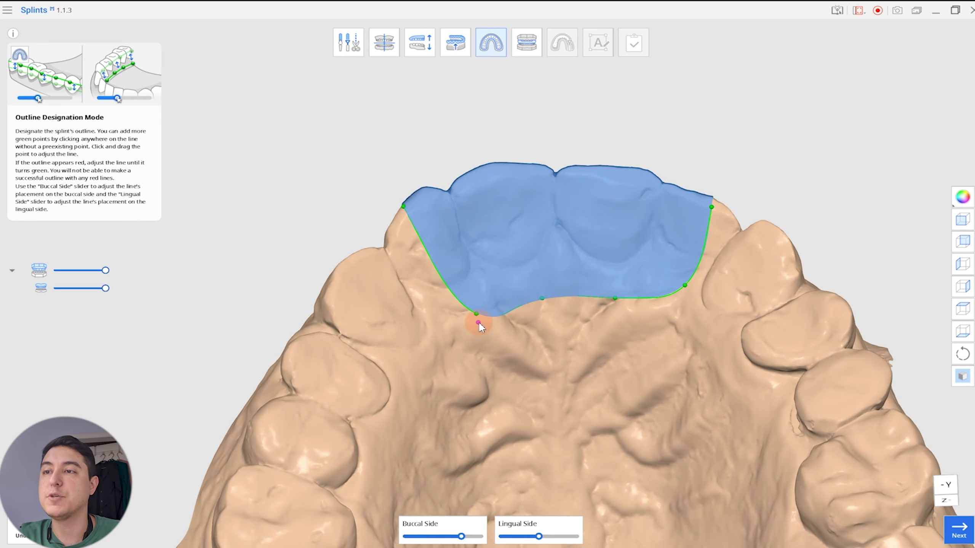
pyautogui.moveTo(476, 315); pyautogui.dragTo(482, 288)
pyautogui.click(616, 300)
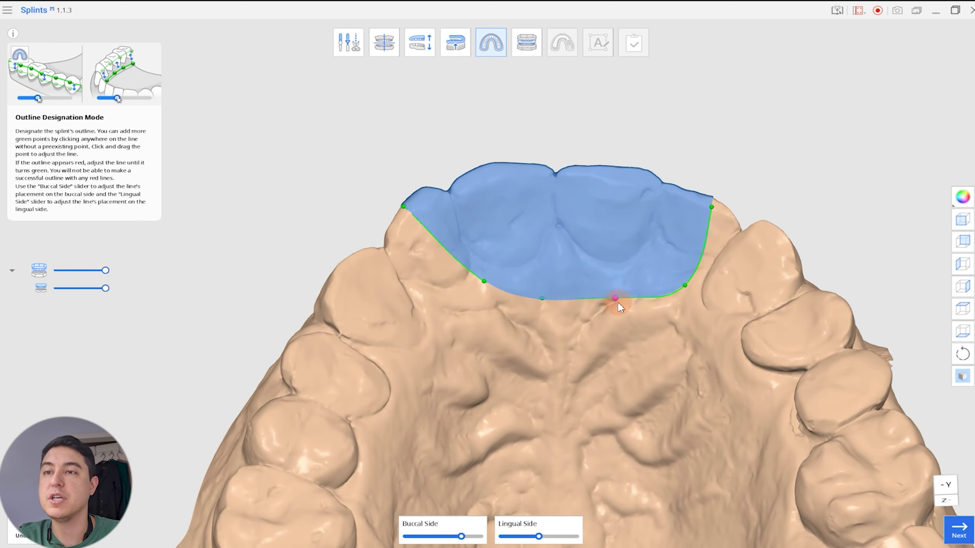
pyautogui.click(615, 299)
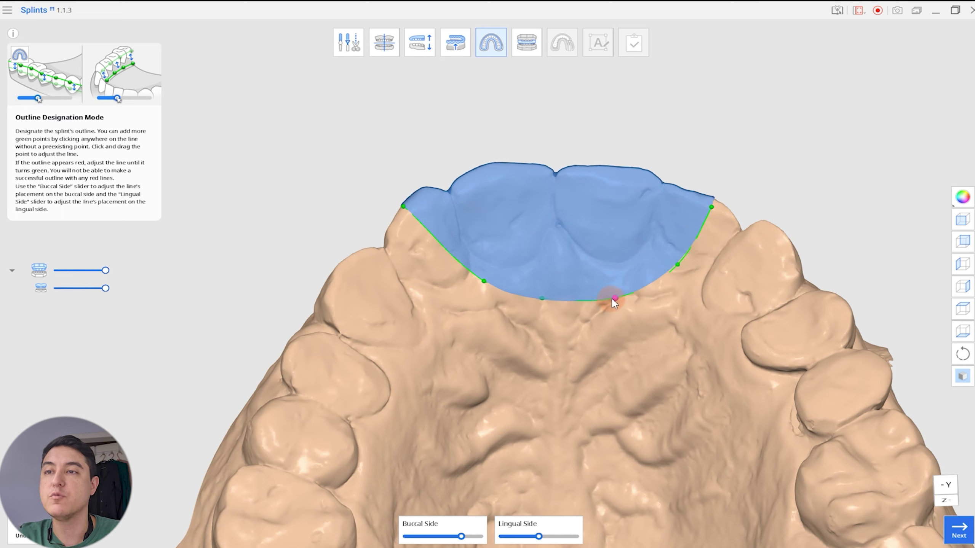
pyautogui.moveTo(610, 303); pyautogui.dragTo(599, 288)
pyautogui.moveTo(542, 299); pyautogui.dragTo(567, 297)
# Refine the lingual outline points on both sides into a symmetrical curve that narrows toward the palate's midline
pyautogui.click(482, 281)
pyautogui.moveTo(485, 262); pyautogui.dragTo(486, 261)
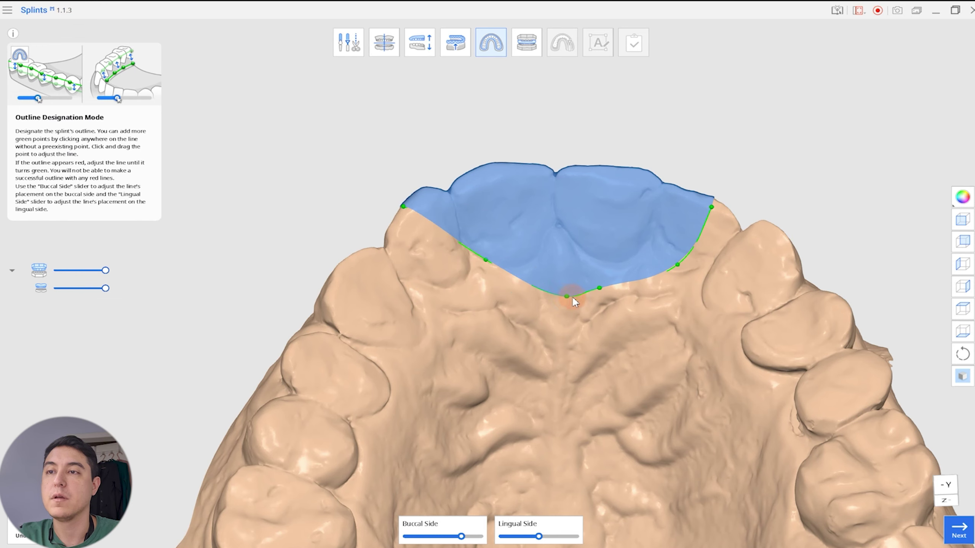
pyautogui.moveTo(600, 288); pyautogui.dragTo(581, 294)
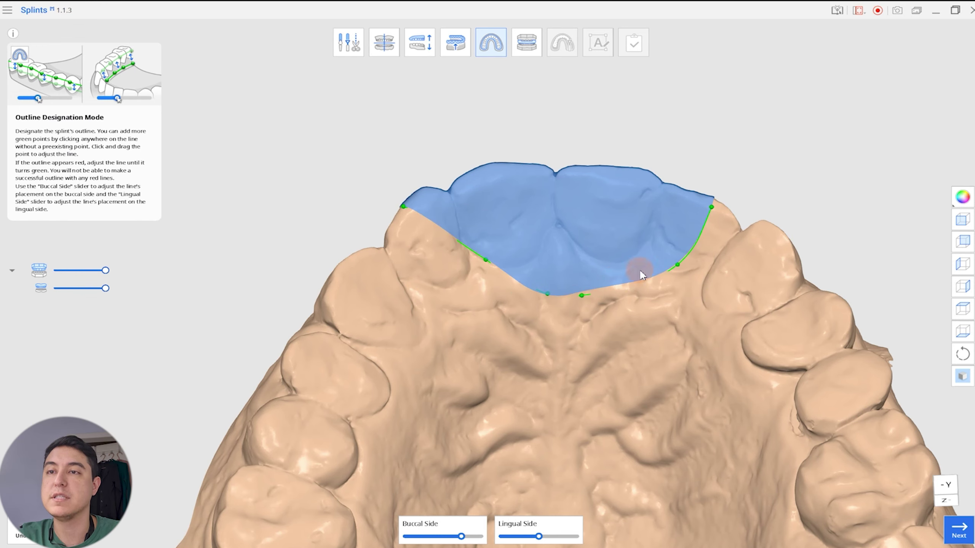
pyautogui.click(676, 265)
pyautogui.moveTo(657, 257); pyautogui.dragTo(656, 256)
pyautogui.click(607, 276)
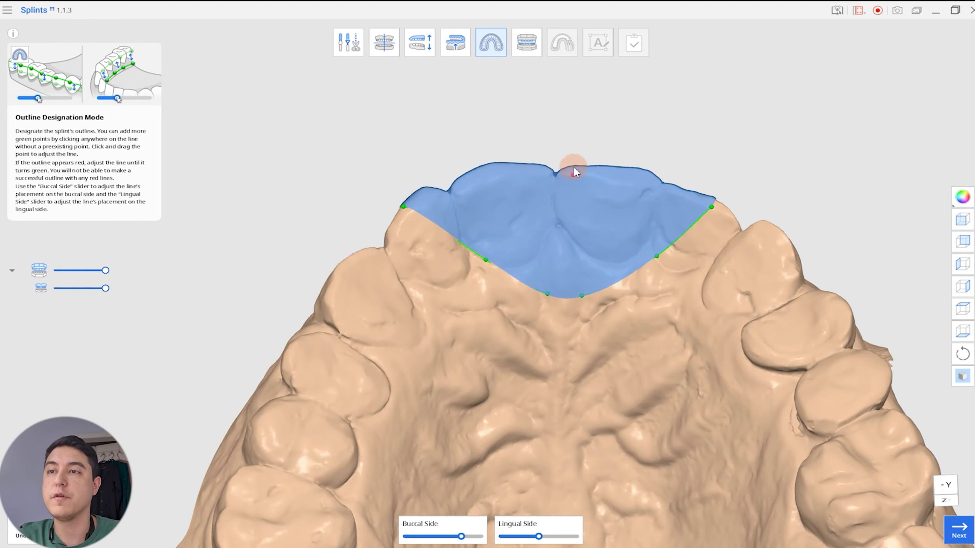
# Reduce the outline's buccal side coverage slightly and generate the splint's outer surface
pyautogui.moveTo(574, 172); pyautogui.dragTo(618, 387, button='right')
pyautogui.moveTo(459, 537)
pyautogui.mouseDown()
pyautogui.moveTo(475, 540)
pyautogui.moveTo(451, 539)
pyautogui.mouseUp()
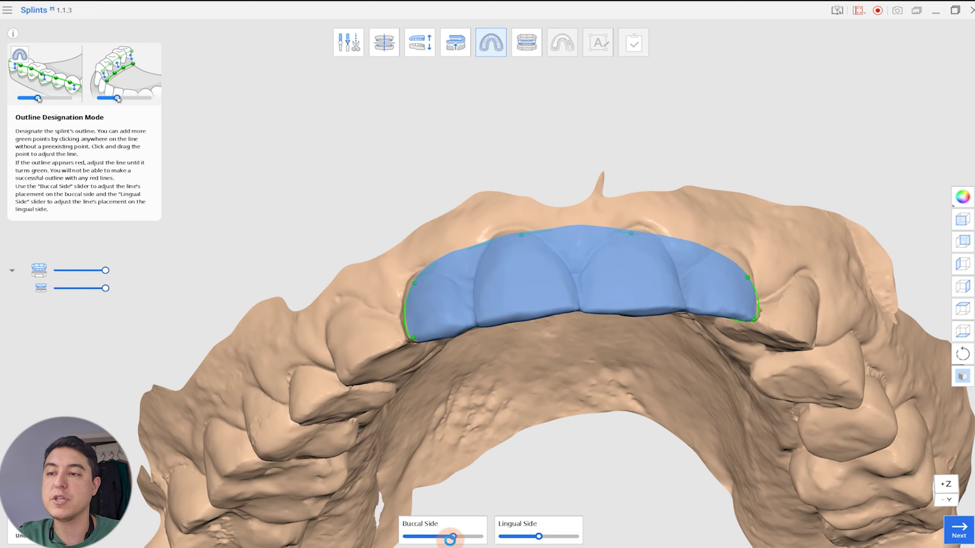
pyautogui.moveTo(493, 499); pyautogui.dragTo(862, 485, button='right')
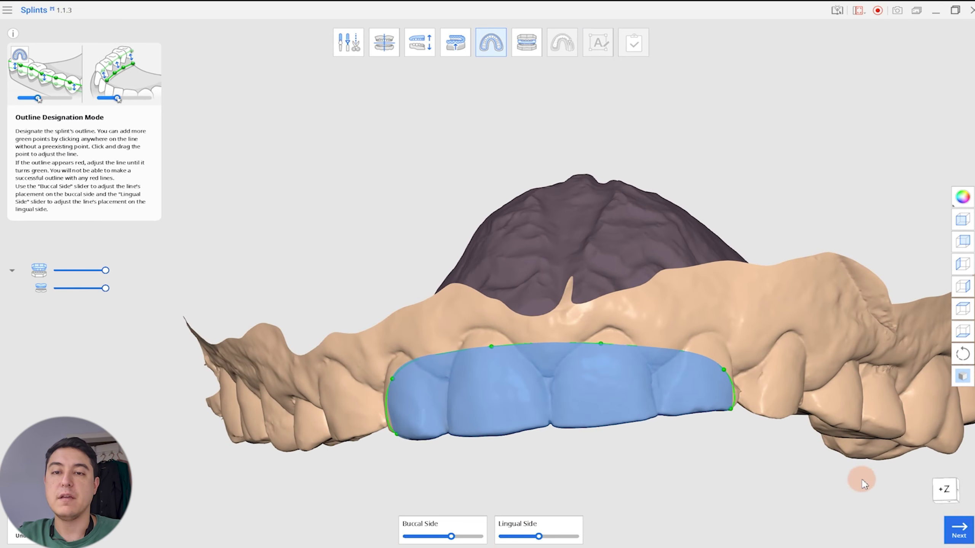
pyautogui.click(958, 530)
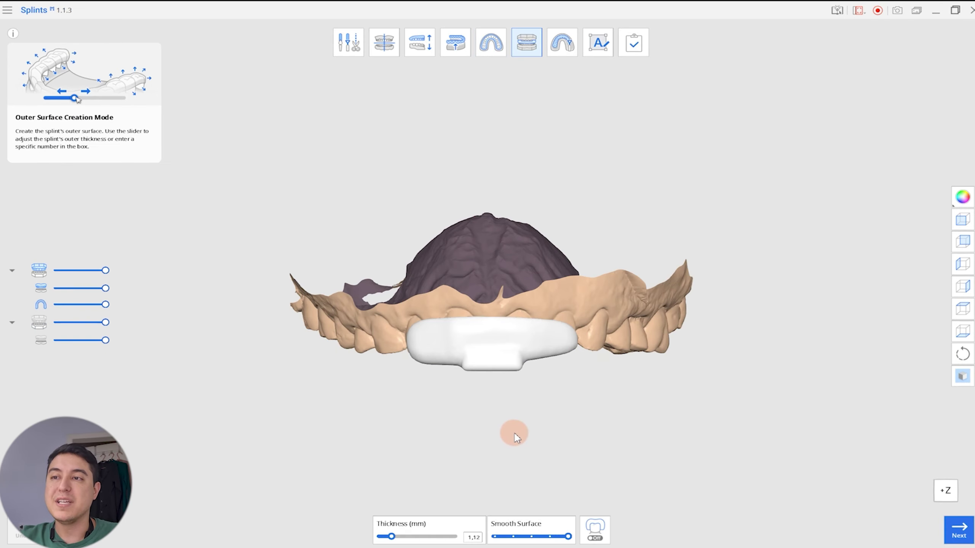
pyautogui.moveTo(515, 432); pyautogui.dragTo(478, 155, button='right')
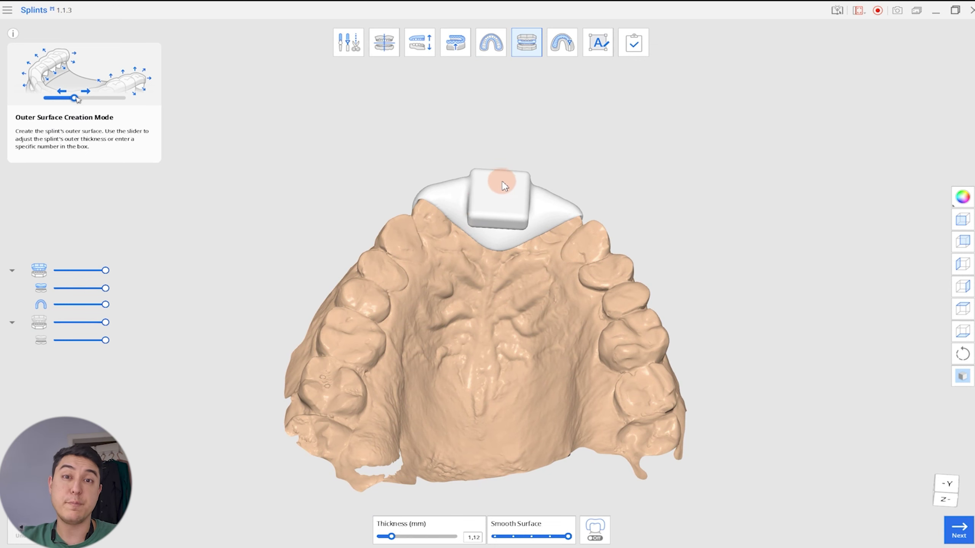
pyautogui.scroll(5, 482, 154)
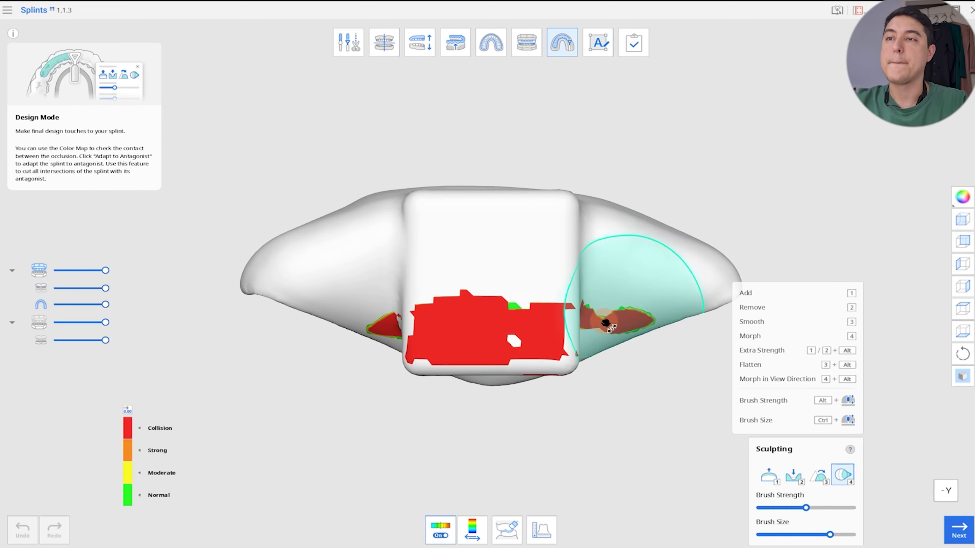
# Smooth the lingual edge of the splint's bite block in Design Mode with the Smooth brush at maximum strength
pyautogui.moveTo(520, 318); pyautogui.dragTo(529, 151, button='right')
pyautogui.moveTo(528, 265)
pyautogui.mouseDown(button='right')
pyautogui.moveTo(445, 298)
pyautogui.moveTo(516, 307)
pyautogui.moveTo(490, 299)
pyautogui.mouseUp(button='right')
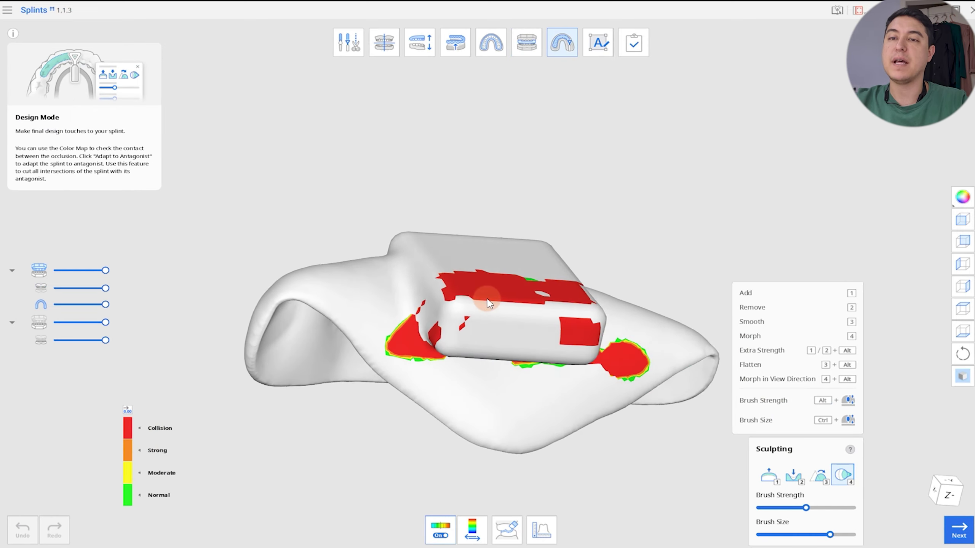
pyautogui.moveTo(557, 336)
pyautogui.mouseDown(button='right')
pyautogui.moveTo(583, 378)
pyautogui.moveTo(548, 278)
pyautogui.moveTo(620, 309)
pyautogui.mouseUp(button='right')
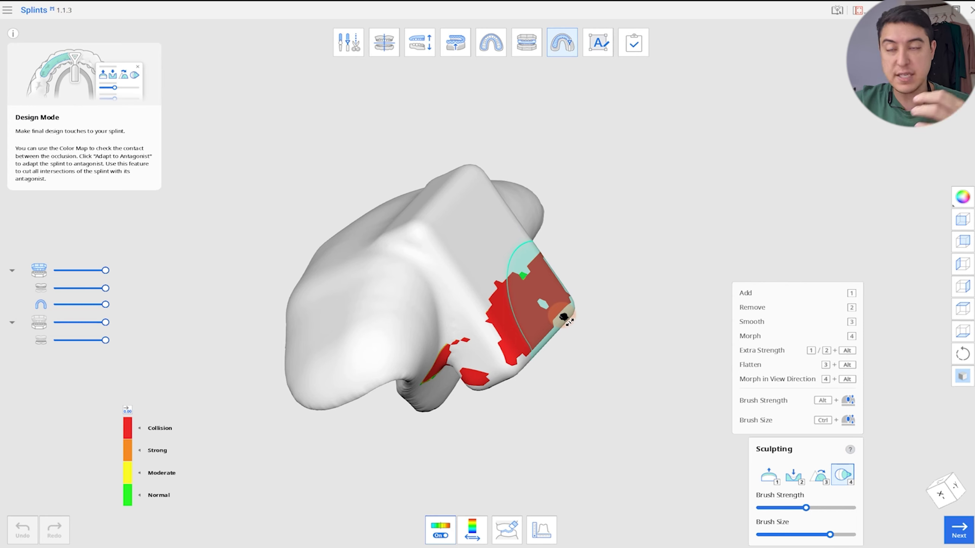
pyautogui.click(818, 475)
pyautogui.moveTo(632, 402)
pyautogui.mouseDown(button='right')
pyautogui.moveTo(598, 346)
pyautogui.moveTo(618, 269)
pyautogui.moveTo(565, 327)
pyautogui.mouseUp(button='right')
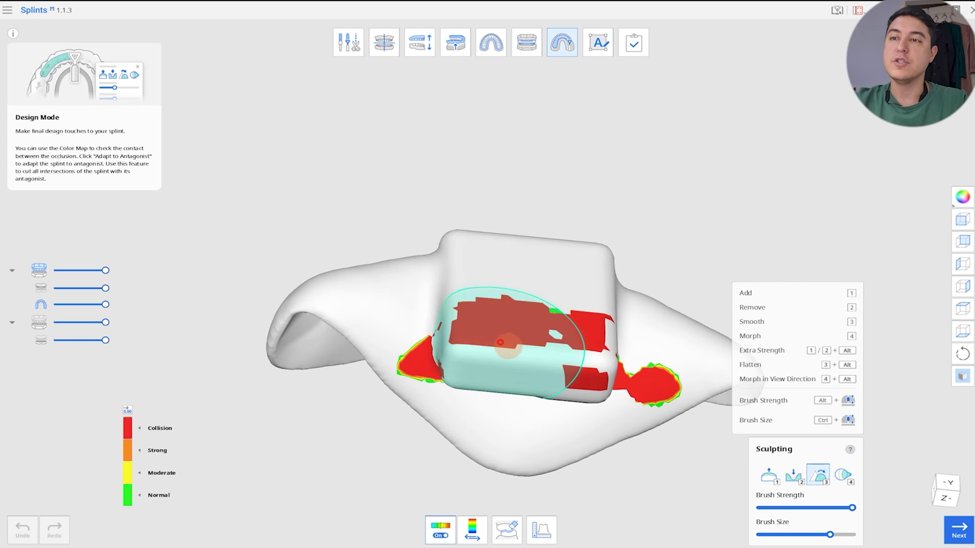
pyautogui.moveTo(524, 342)
pyautogui.mouseDown()
pyautogui.moveTo(537, 337)
pyautogui.moveTo(568, 357)
pyautogui.mouseUp()
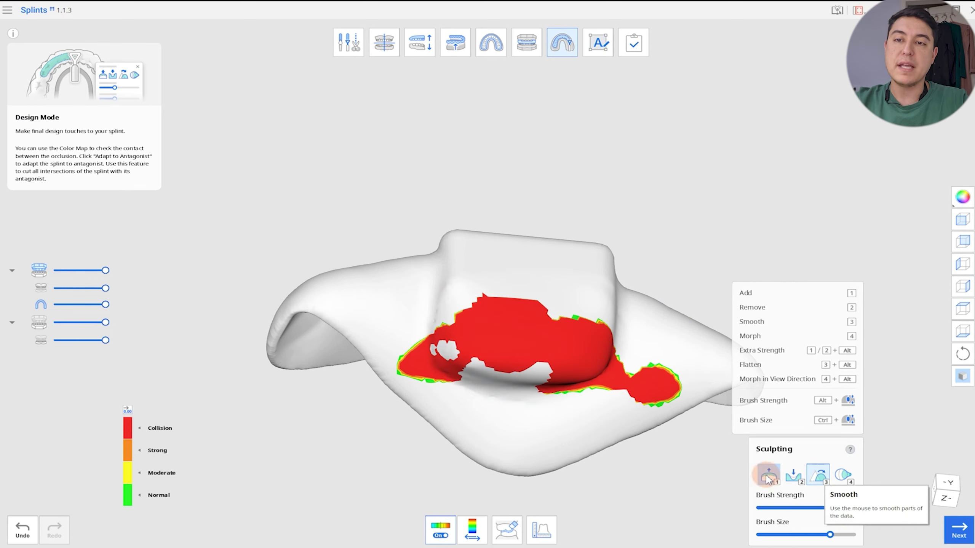
# Keep smoothing across the bite block with the Smooth brush until its raised edges blend into the splint surface
pyautogui.click(816, 478)
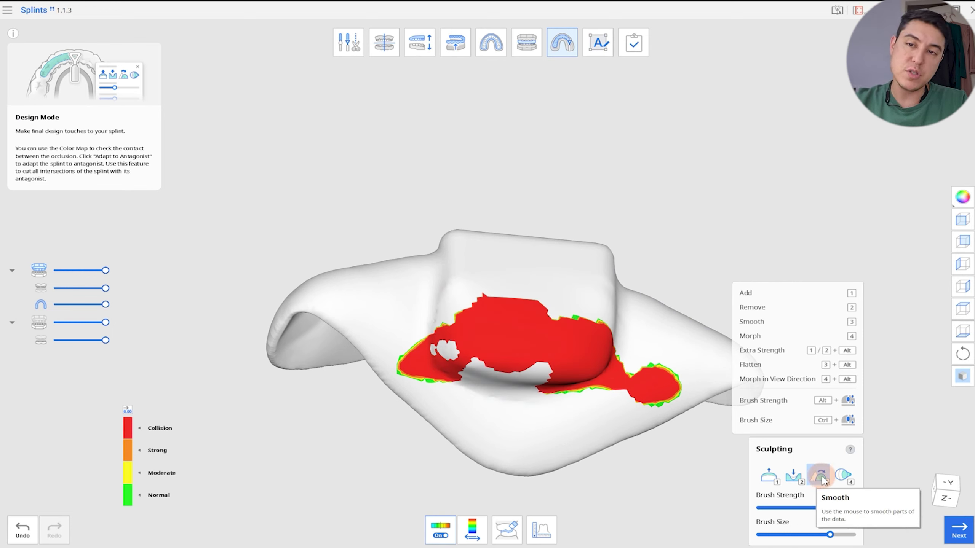
pyautogui.moveTo(523, 348)
pyautogui.mouseDown()
pyautogui.moveTo(579, 363)
pyautogui.moveTo(528, 343)
pyautogui.moveTo(545, 348)
pyautogui.moveTo(532, 331)
pyautogui.moveTo(507, 338)
pyautogui.mouseUp()
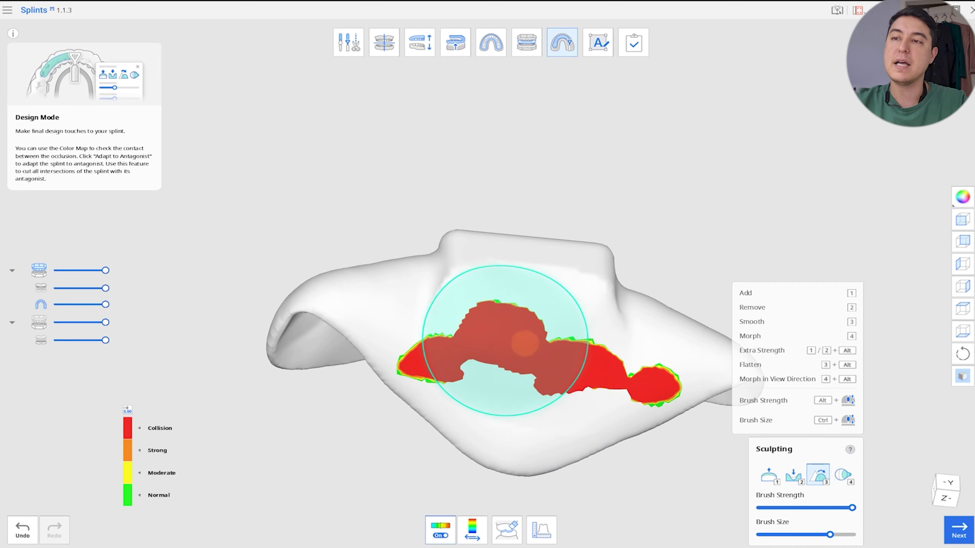
pyautogui.moveTo(563, 326)
pyautogui.mouseDown(button='right')
pyautogui.moveTo(518, 376)
pyautogui.moveTo(547, 346)
pyautogui.mouseUp(button='right')
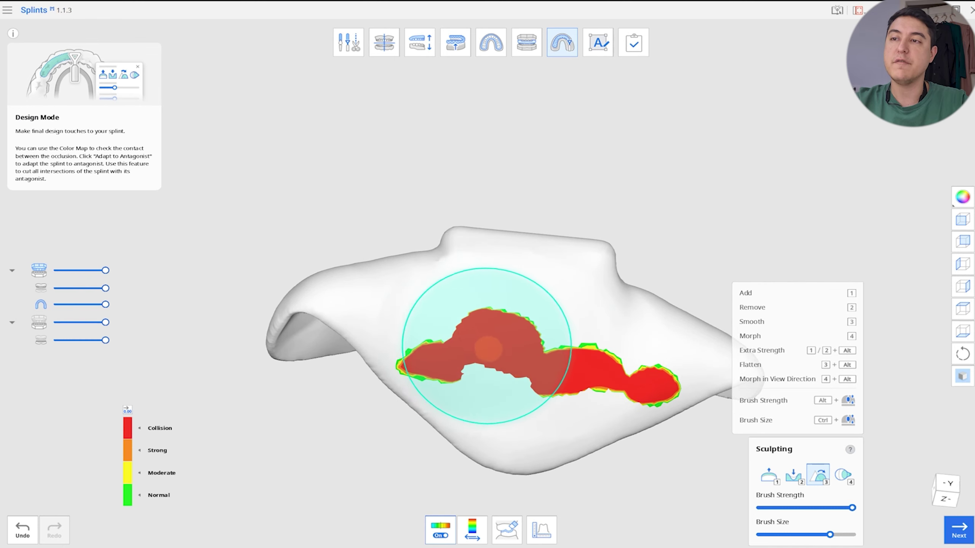
pyautogui.moveTo(486, 332)
pyautogui.mouseDown()
pyautogui.moveTo(516, 383)
pyautogui.moveTo(625, 374)
pyautogui.moveTo(464, 337)
pyautogui.moveTo(497, 348)
pyautogui.mouseUp()
pyautogui.moveTo(496, 349)
pyautogui.mouseDown(button='right')
pyautogui.moveTo(566, 229)
pyautogui.moveTo(573, 359)
pyautogui.mouseUp(button='right')
pyautogui.moveTo(572, 358)
pyautogui.mouseDown()
pyautogui.moveTo(451, 359)
pyautogui.moveTo(487, 321)
pyautogui.mouseUp()
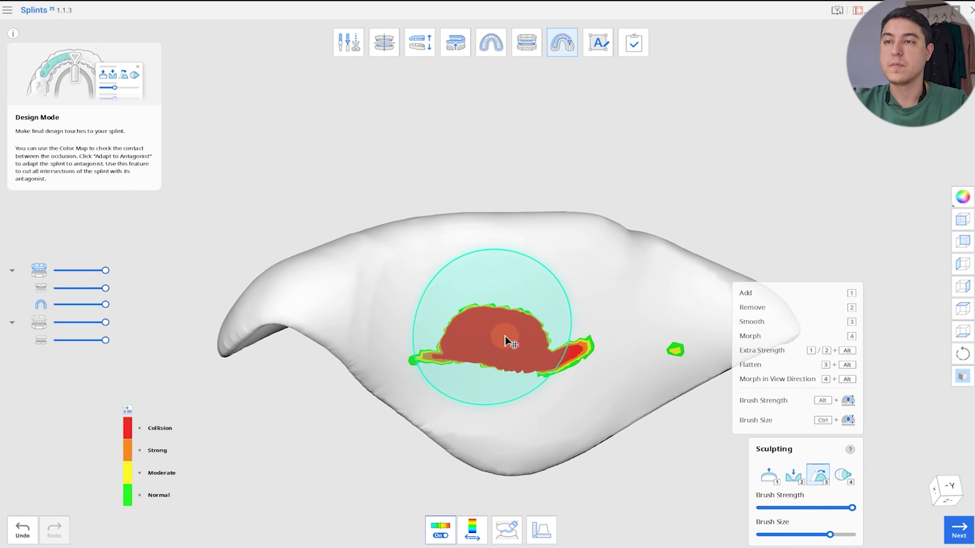
# Reshape the red collision area on the splint's bite surface inward with the Morph brush to reduce contact
pyautogui.moveTo(494, 354); pyautogui.dragTo(501, 327, button='right')
pyautogui.click(843, 476)
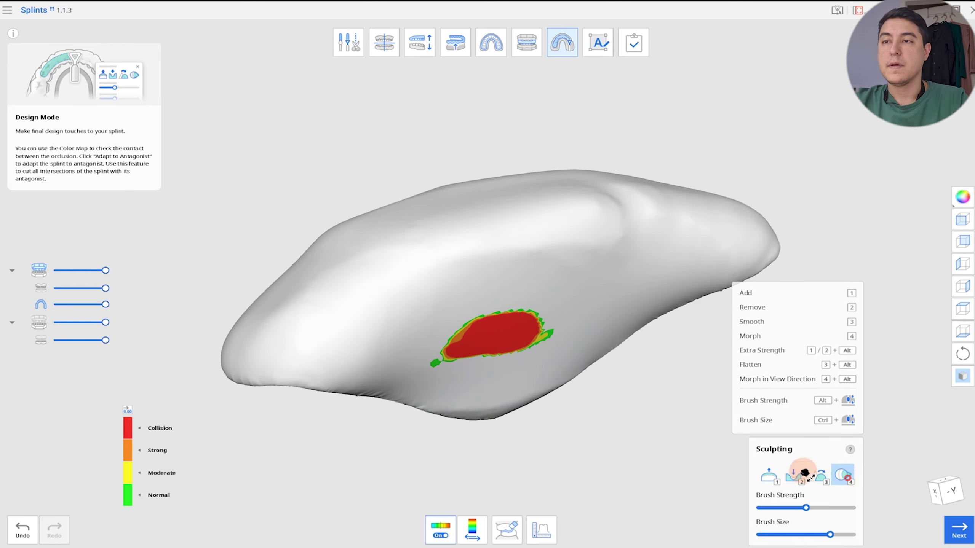
pyautogui.scroll(3, 520, 371)
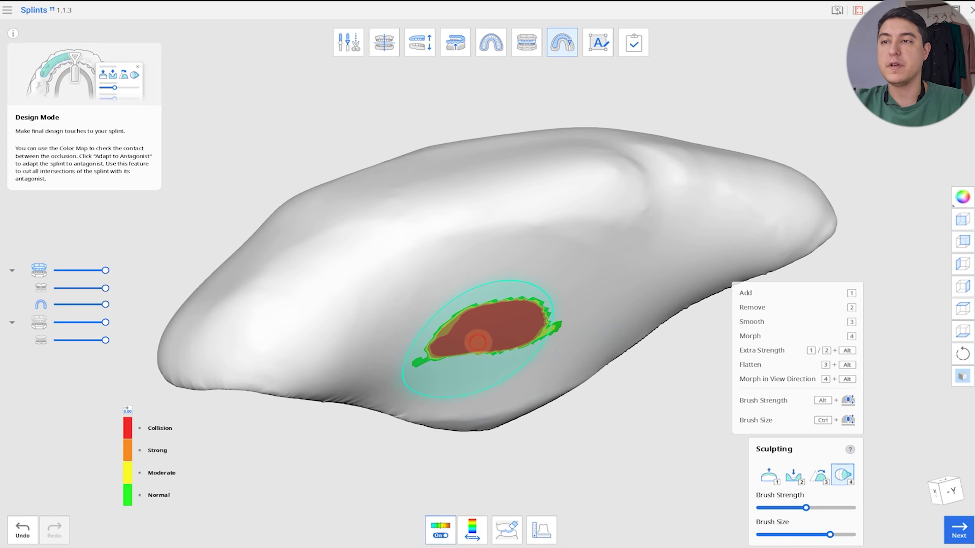
pyautogui.moveTo(477, 342); pyautogui.dragTo(503, 317)
# Show the lower arch semi-transparent and examine from several angles where its incisors contact the splint's bite surface
pyautogui.click(44, 290)
pyautogui.click(41, 325)
pyautogui.moveTo(105, 322); pyautogui.dragTo(87, 323)
pyautogui.moveTo(569, 302); pyautogui.dragTo(617, 394, button='right')
pyautogui.moveTo(270, 286); pyautogui.dragTo(461, 330, button='right')
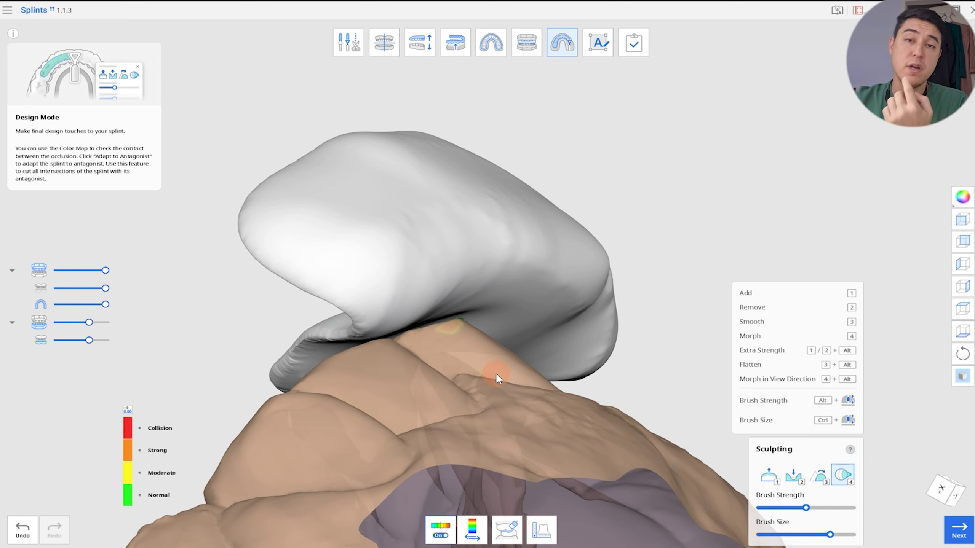
pyautogui.moveTo(496, 375)
pyautogui.mouseDown(button='right')
pyautogui.moveTo(529, 331)
pyautogui.moveTo(483, 346)
pyautogui.moveTo(627, 377)
pyautogui.moveTo(413, 337)
pyautogui.moveTo(454, 332)
pyautogui.moveTo(465, 303)
pyautogui.moveTo(483, 355)
pyautogui.moveTo(424, 343)
pyautogui.moveTo(611, 343)
pyautogui.moveTo(581, 380)
pyautogui.moveTo(588, 390)
pyautogui.moveTo(542, 399)
pyautogui.moveTo(559, 394)
pyautogui.moveTo(452, 332)
pyautogui.moveTo(491, 341)
pyautogui.moveTo(379, 309)
pyautogui.moveTo(292, 331)
pyautogui.mouseUp(button='right')
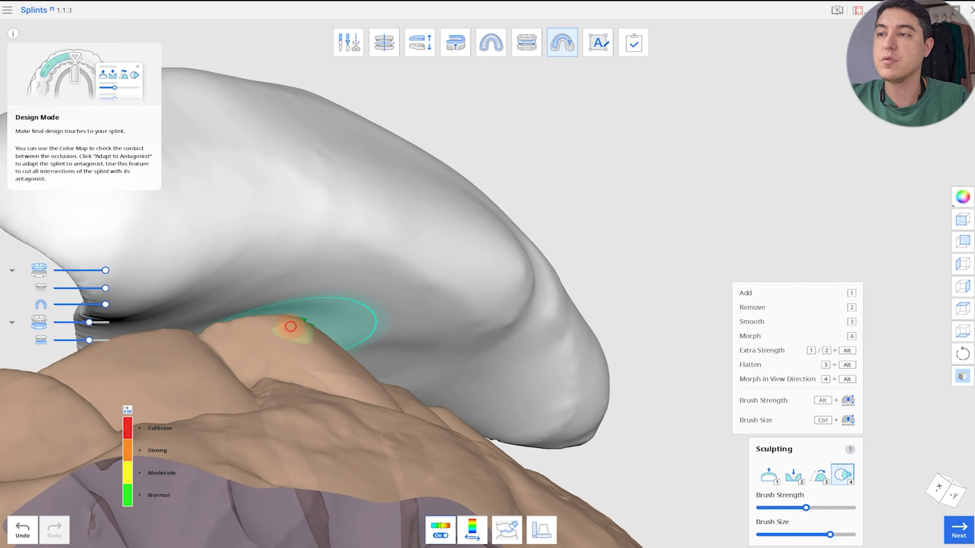
pyautogui.moveTo(295, 328); pyautogui.dragTo(403, 331, button='right')
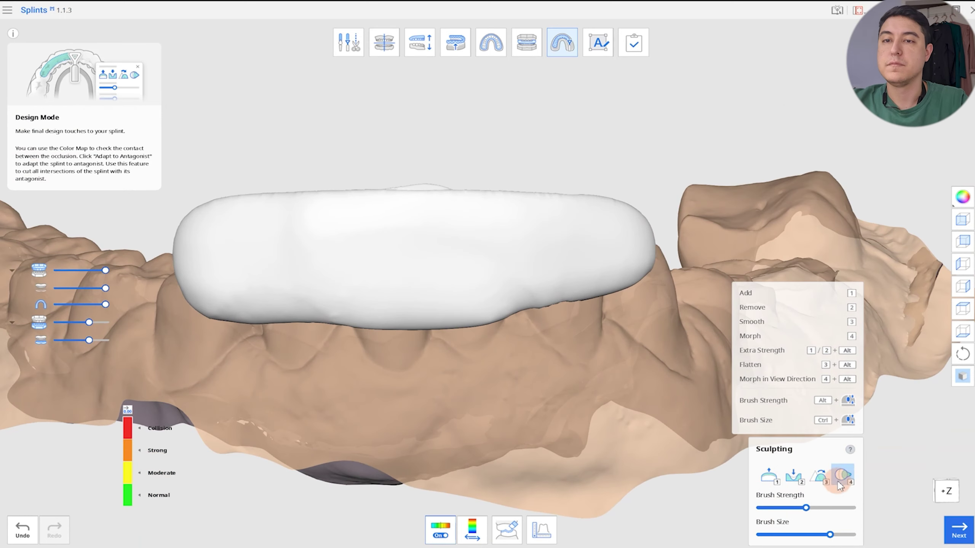
# Smooth the splint's lower buccal edge with the Smooth brush and even out its contour with the Morph brush
pyautogui.click(820, 478)
pyautogui.moveTo(495, 269); pyautogui.dragTo(484, 308, button='right')
pyautogui.moveTo(483, 307); pyautogui.dragTo(295, 305)
pyautogui.click(841, 478)
pyautogui.moveTo(413, 305); pyautogui.dragTo(476, 257, button='right')
pyautogui.scroll(2, 576, 246)
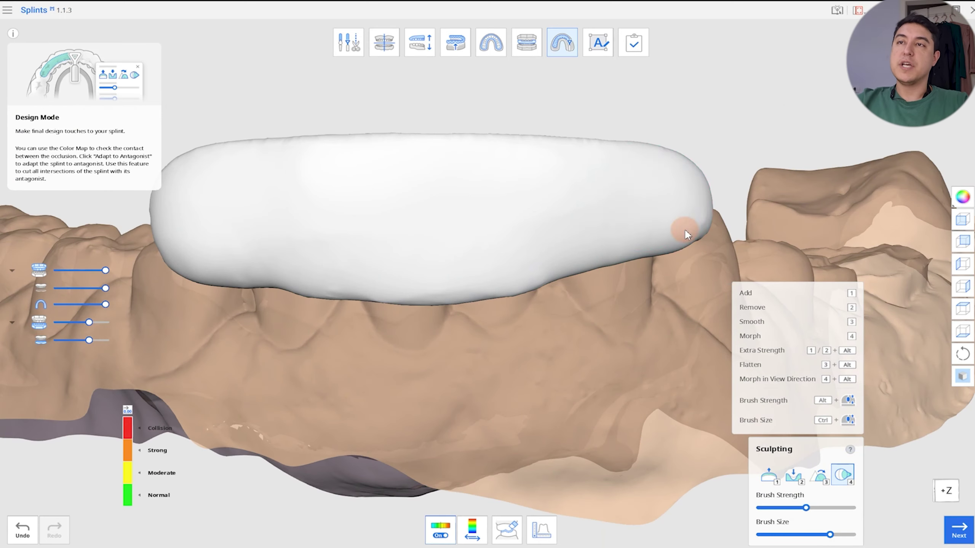
# Proceed to labeling and replace the label's full name with the patient's shortened first name
pyautogui.click(959, 529)
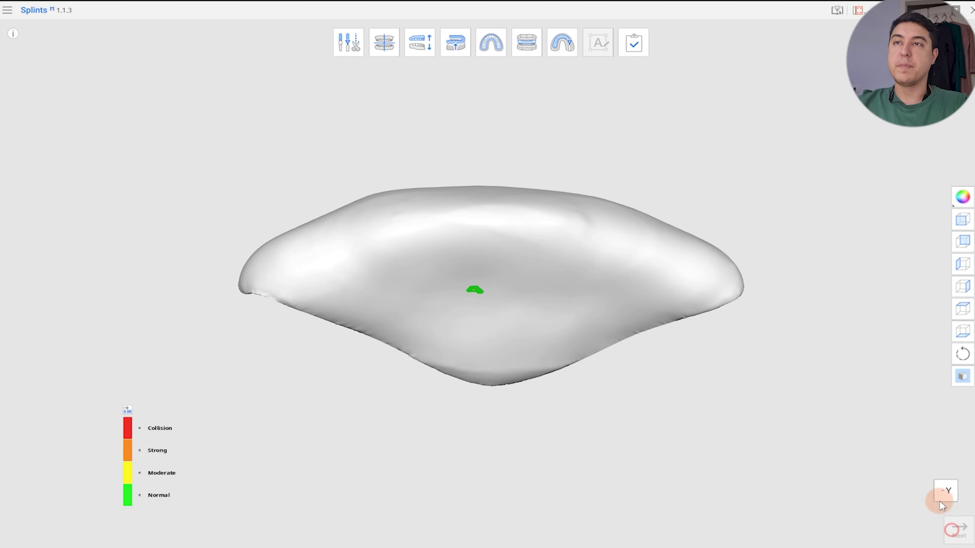
pyautogui.click(598, 42)
pyautogui.click(586, 115)
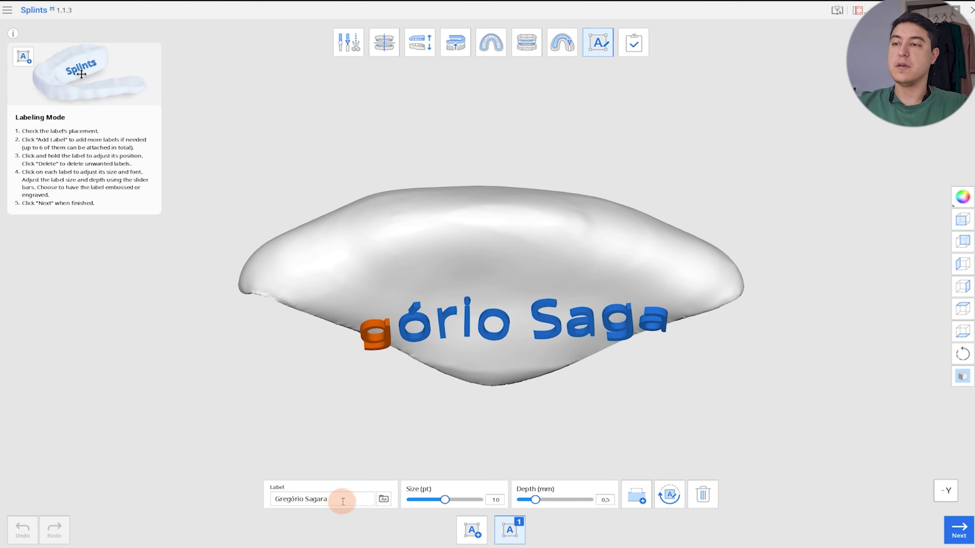
pyautogui.moveTo(342, 501); pyautogui.dragTo(237, 499)
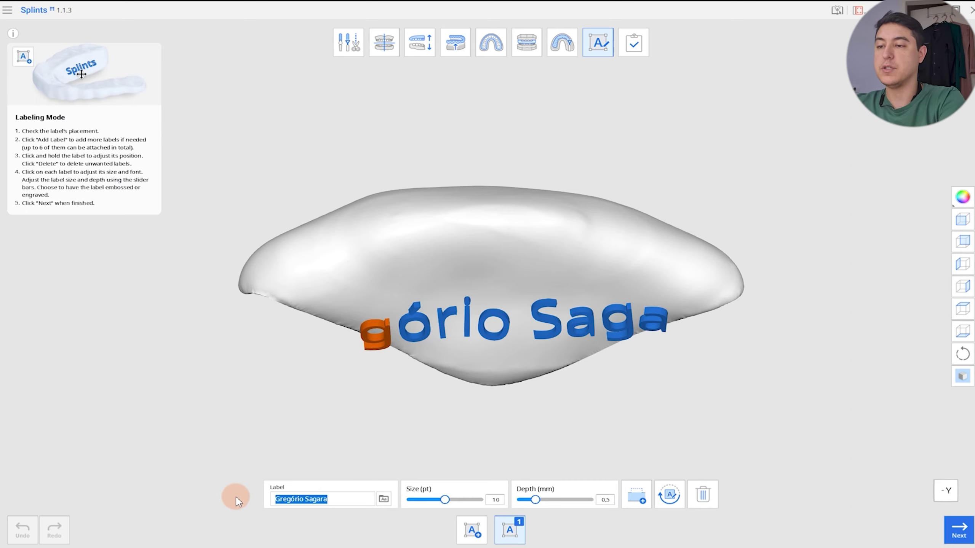
pyautogui.write('Greg')
# Move the name label onto the splint's buccal face, flip it upright and position it near the middle
pyautogui.moveTo(370, 343); pyautogui.dragTo(522, 217)
pyautogui.moveTo(544, 148); pyautogui.dragTo(509, 318, button='right')
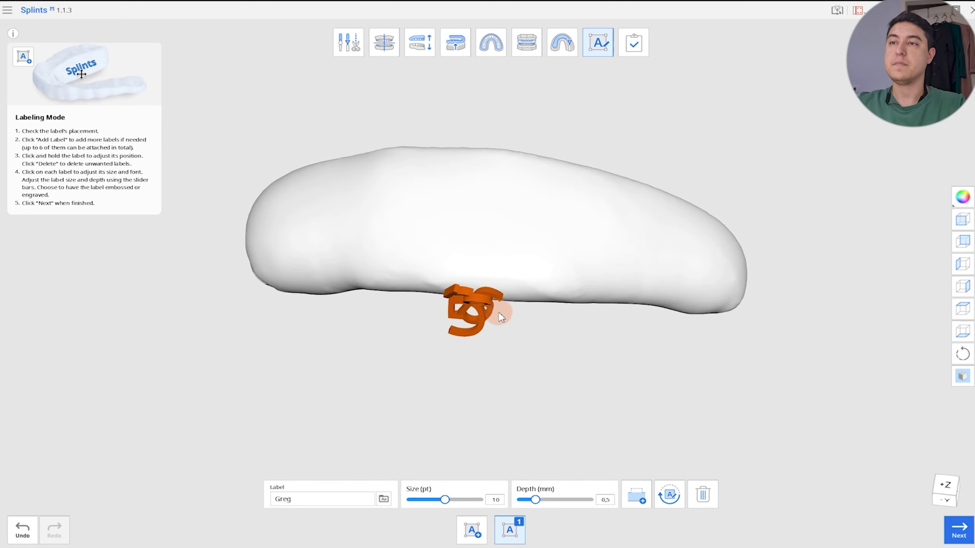
pyautogui.moveTo(476, 299); pyautogui.dragTo(539, 214)
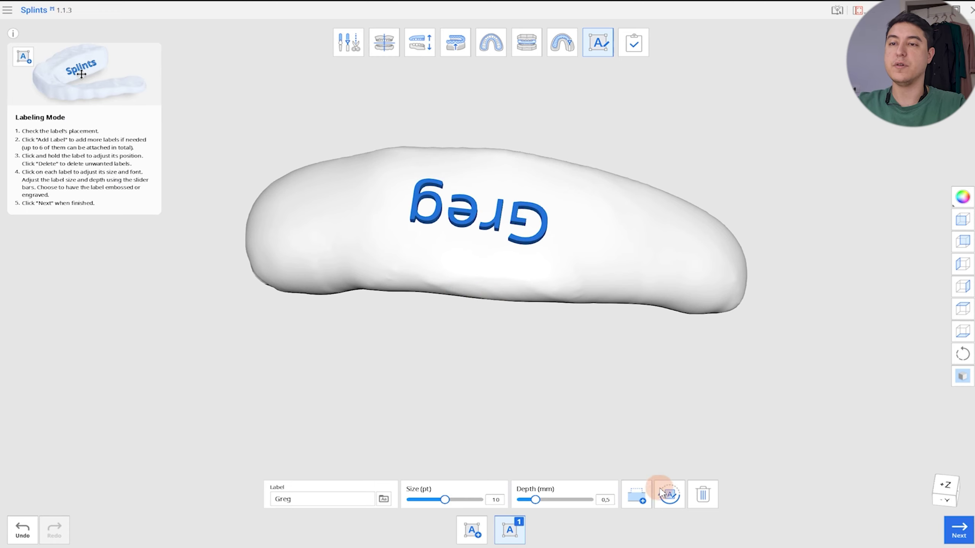
pyautogui.click(668, 494)
pyautogui.moveTo(311, 377); pyautogui.dragTo(429, 357, button='right')
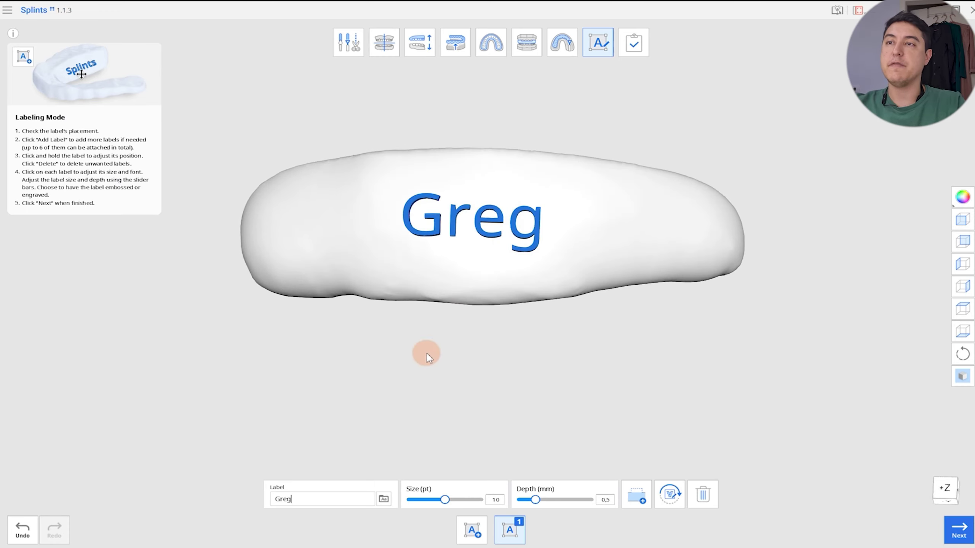
pyautogui.moveTo(492, 244); pyautogui.dragTo(492, 257)
pyautogui.moveTo(532, 338); pyautogui.dragTo(533, 378, button='right')
pyautogui.scroll(-3, 534, 378)
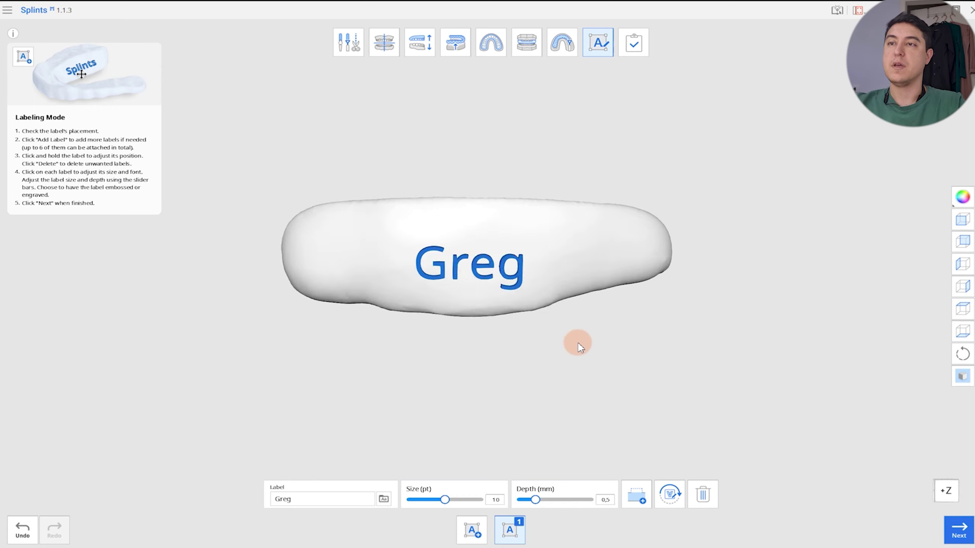
pyautogui.moveTo(579, 346); pyautogui.dragTo(753, 254, button='right')
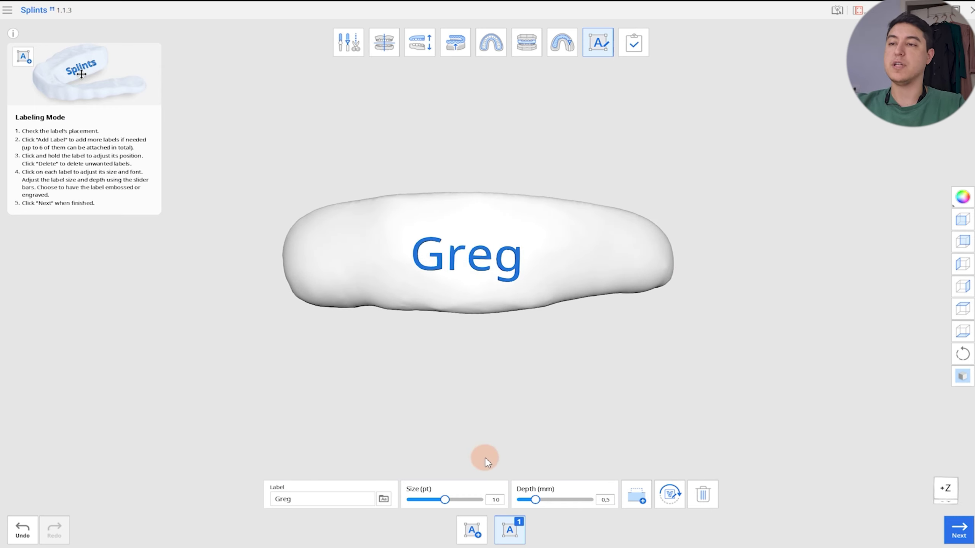
# Set the name label's font to Noto Sans Bold, keeping its size at 10 pt
pyautogui.moveTo(445, 505)
pyautogui.mouseDown()
pyautogui.moveTo(466, 503)
pyautogui.moveTo(444, 503)
pyautogui.mouseUp()
pyautogui.click(383, 499)
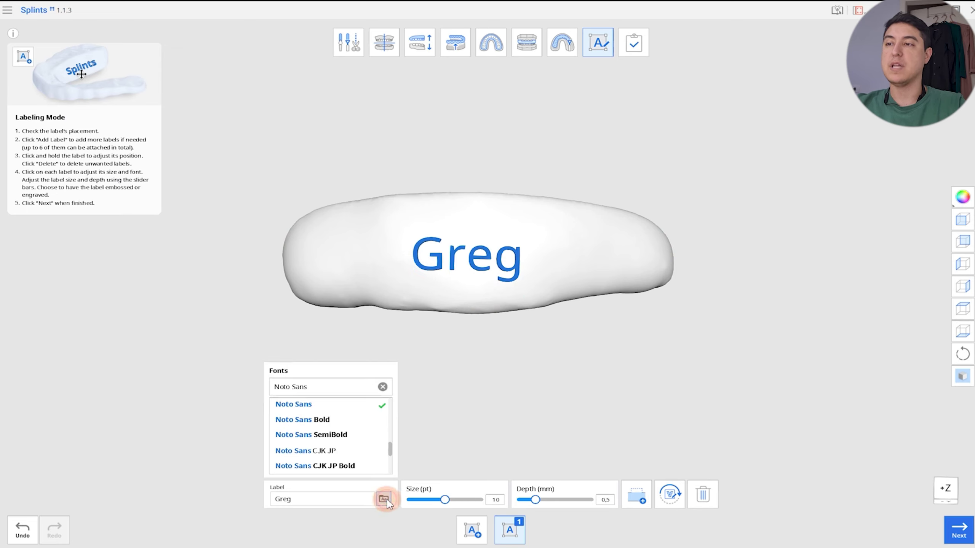
pyautogui.click(314, 422)
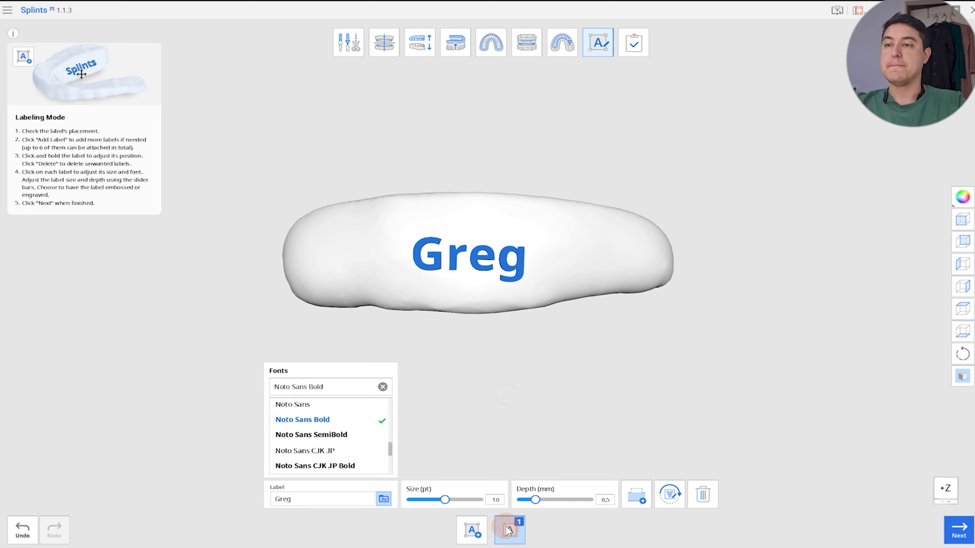
# Add a second label to the splint with the text "JIG"
pyautogui.click(473, 532)
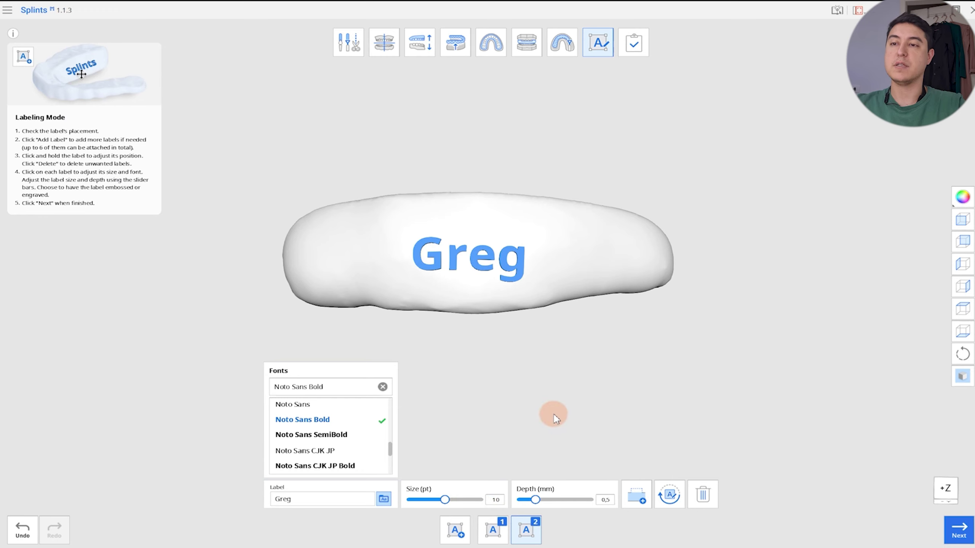
pyautogui.moveTo(554, 414); pyautogui.dragTo(538, 360, button='right')
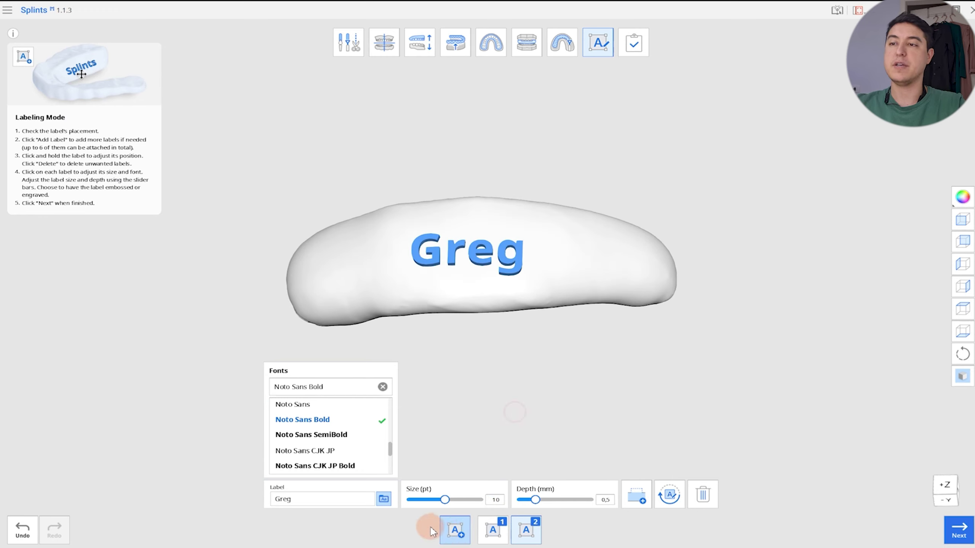
pyautogui.click(362, 500)
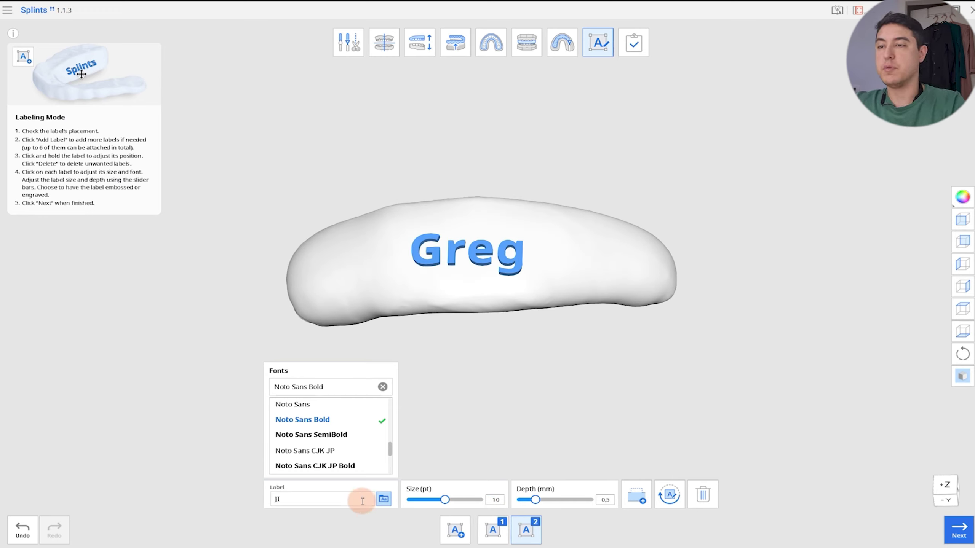
pyautogui.moveTo(480, 414); pyautogui.dragTo(475, 326, button='right')
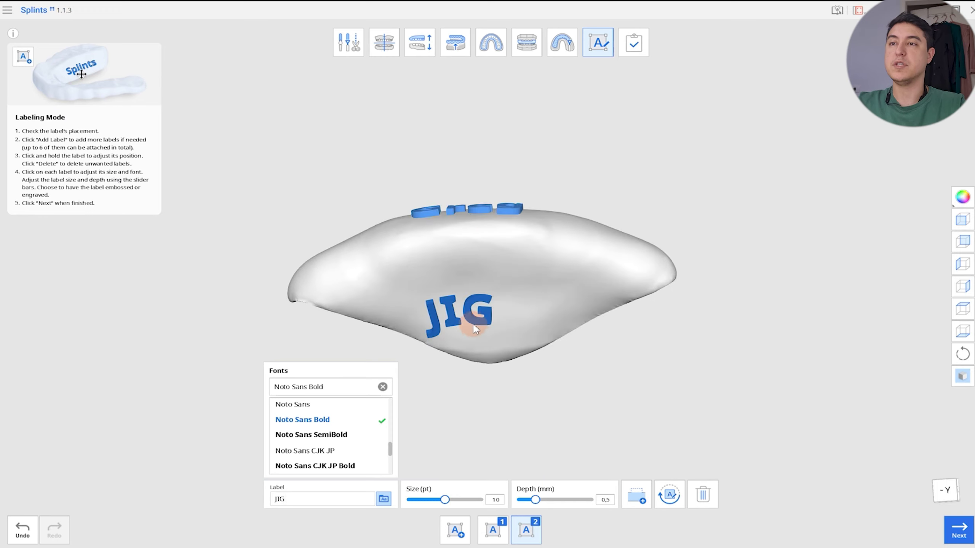
# Place the JIG label beside the name on the splint's buccal face and flip it upright
pyautogui.moveTo(578, 204); pyautogui.dragTo(533, 328, button='right')
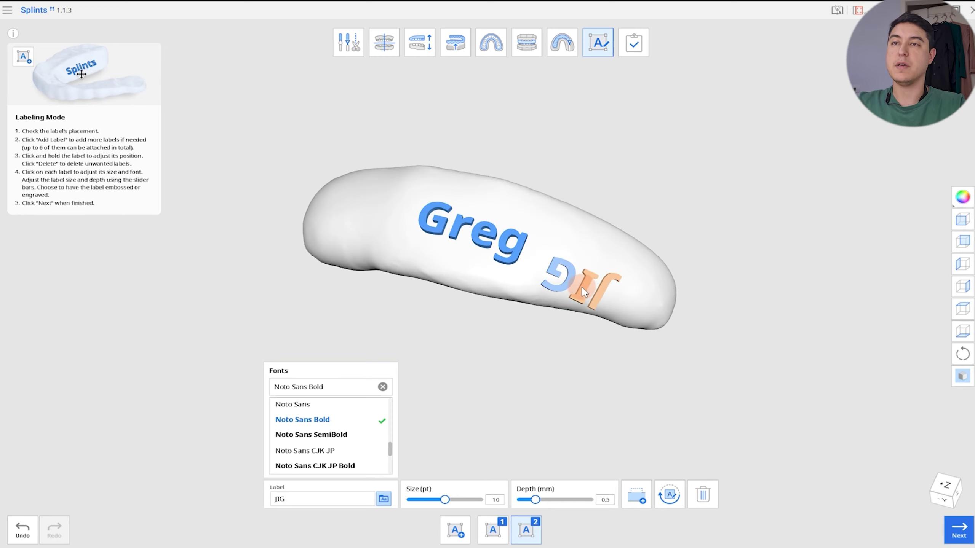
pyautogui.click(670, 508)
pyautogui.moveTo(531, 378); pyautogui.dragTo(578, 261, button='right')
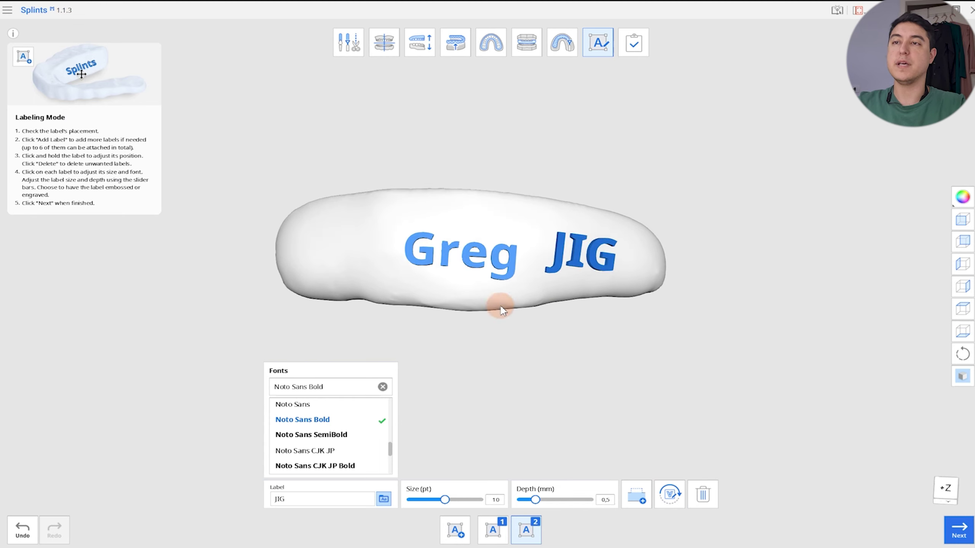
pyautogui.moveTo(501, 307); pyautogui.dragTo(461, 343, button='right')
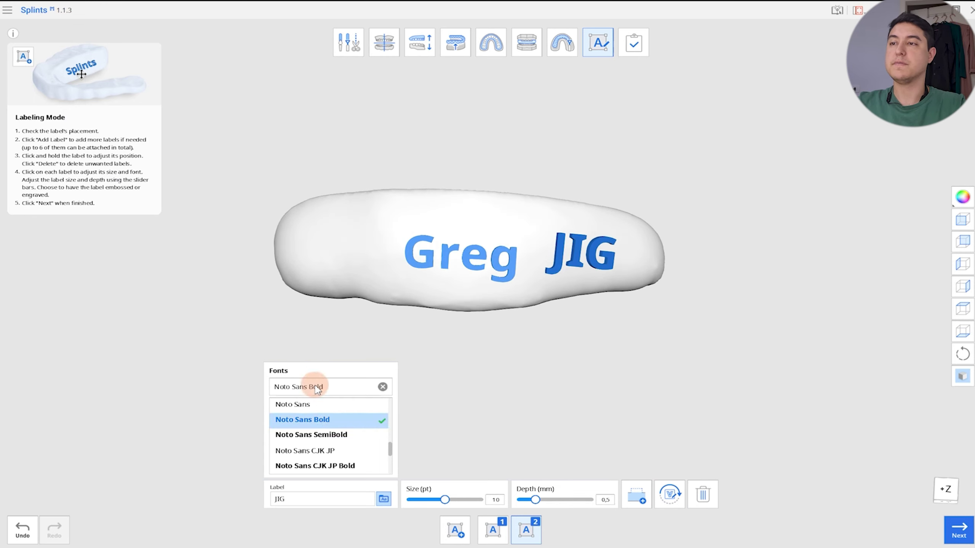
# Finish labeling and save the project with the patient's name followed by "JIG" as its file name
pyautogui.click(956, 534)
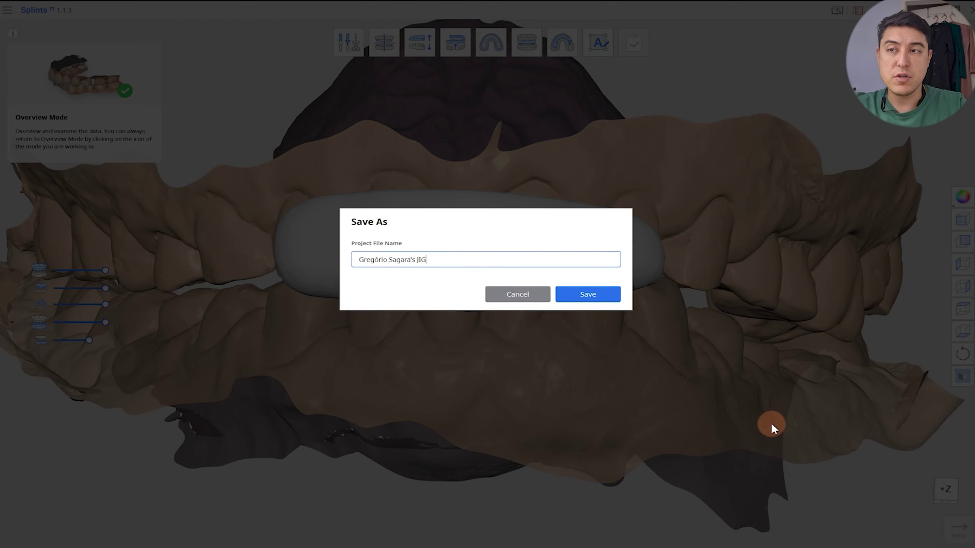
pyautogui.click(581, 295)
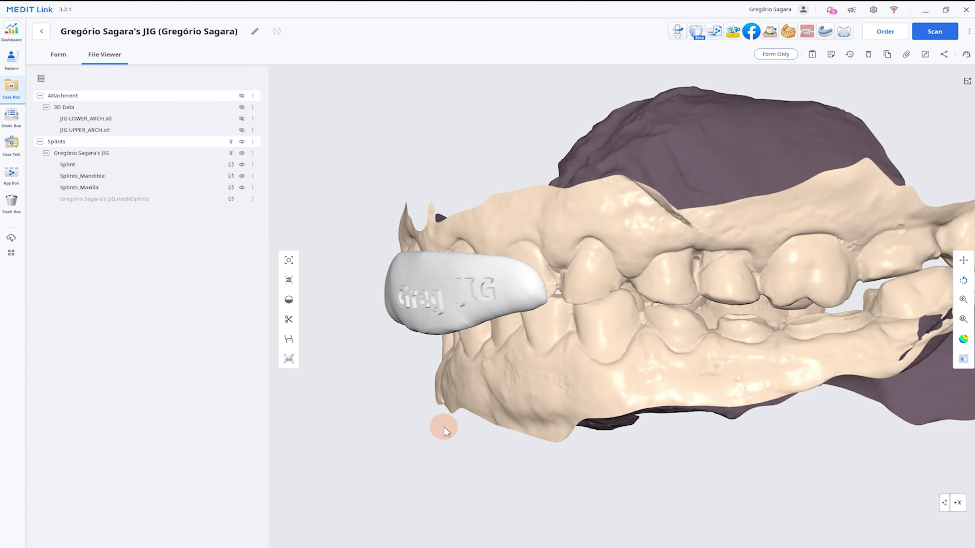
pyautogui.moveTo(342, 353); pyautogui.dragTo(262, 146, button='right')
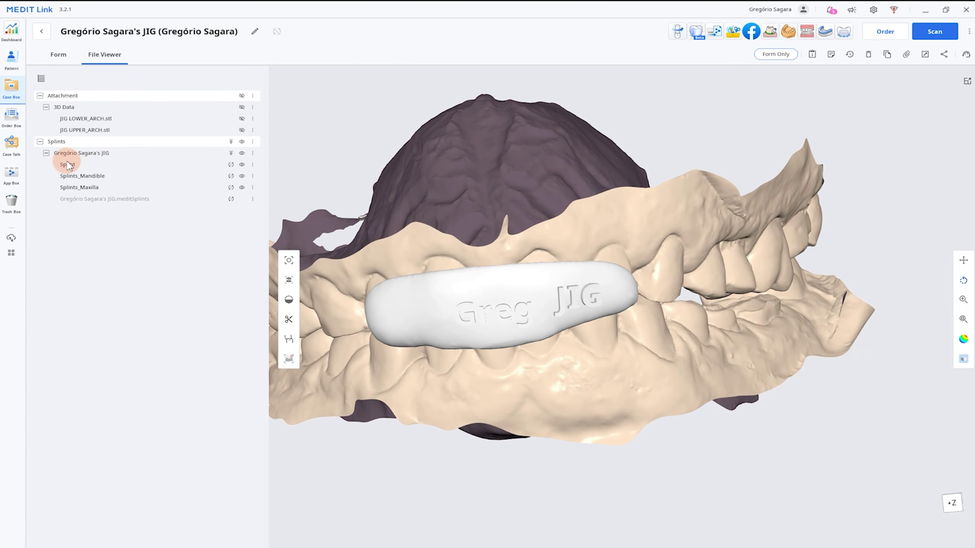
# Export the Splint file as STL to the desktop's Paciente folder and open that folder
pyautogui.click(253, 164)
pyautogui.click(312, 217)
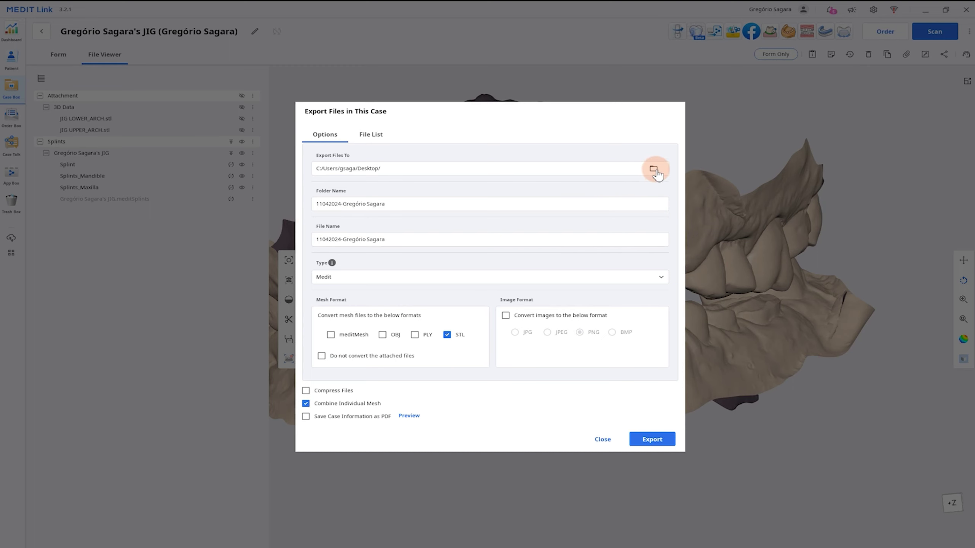
pyautogui.click(655, 442)
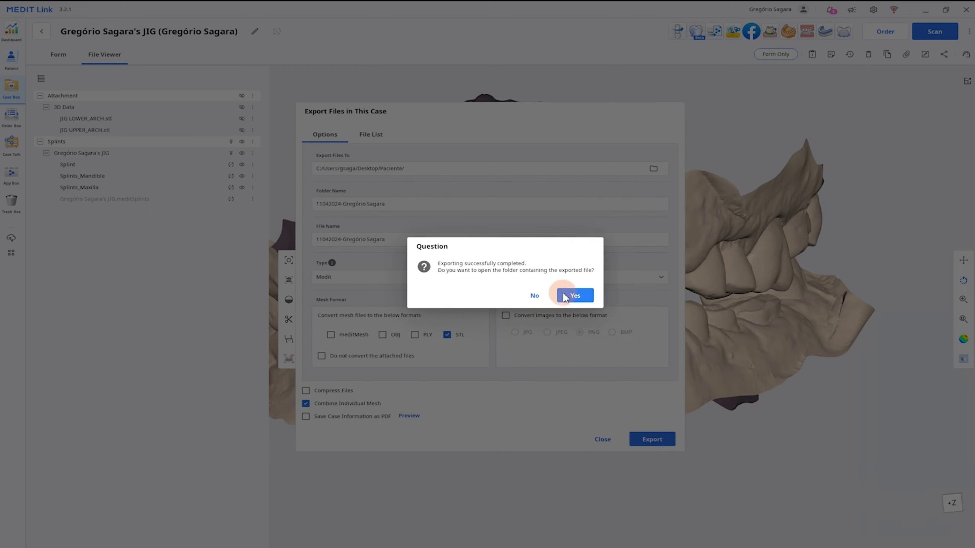
pyautogui.click(575, 295)
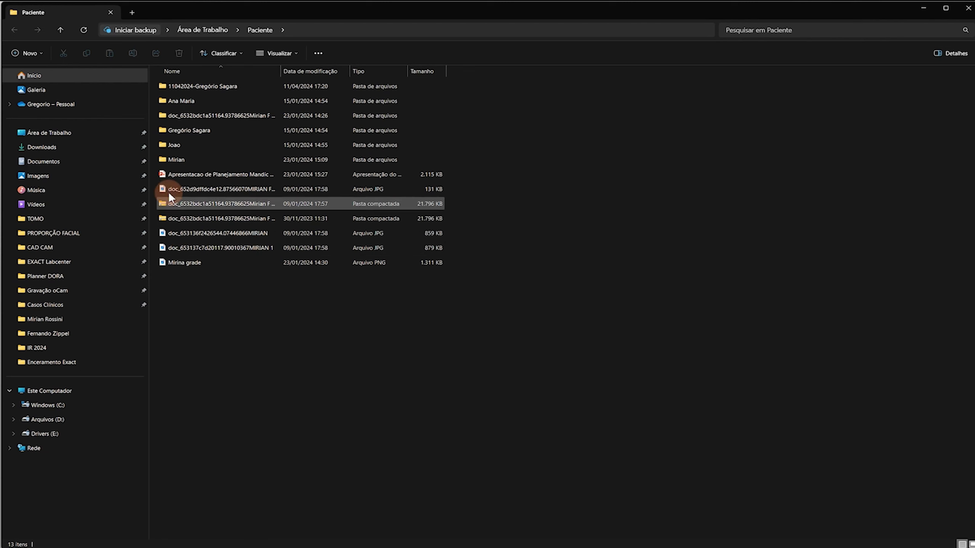
# Open the exported Splint file in Meshmixer from the patient's dated folder and inspect the labeled model
pyautogui.doubleClick(210, 86)
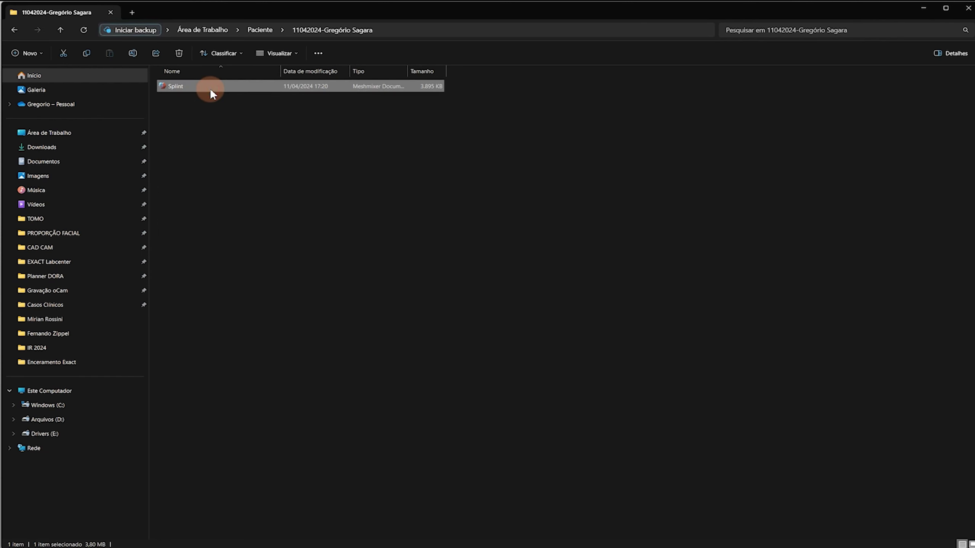
pyautogui.doubleClick(210, 87)
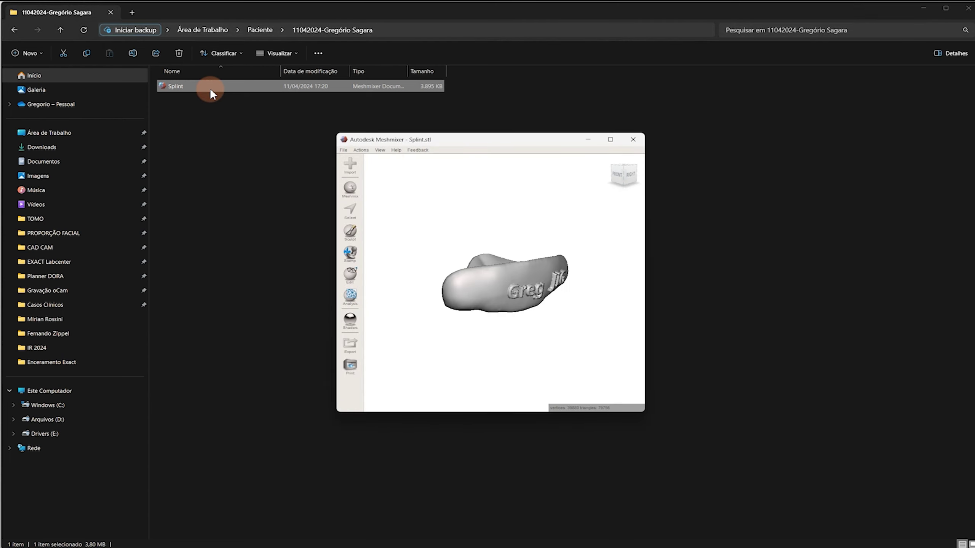
pyautogui.click(469, 229)
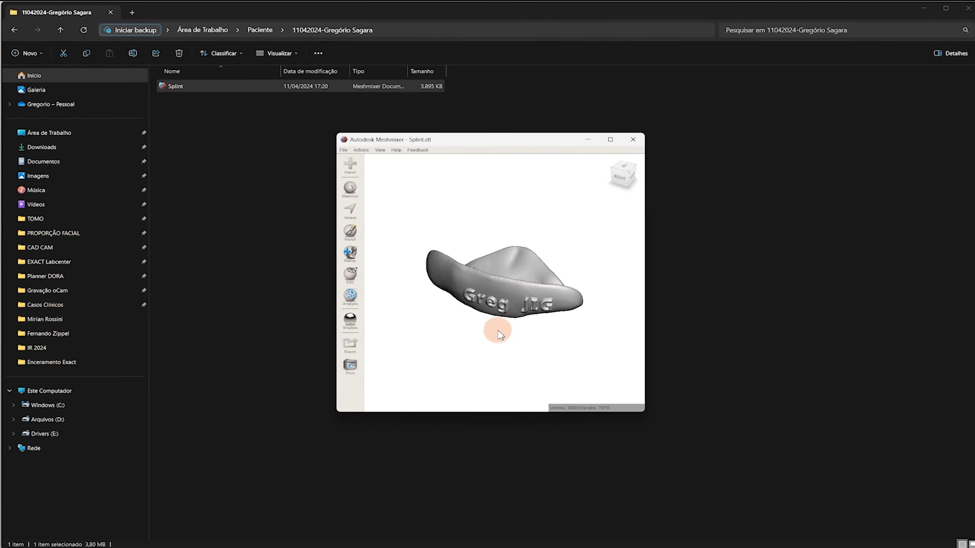